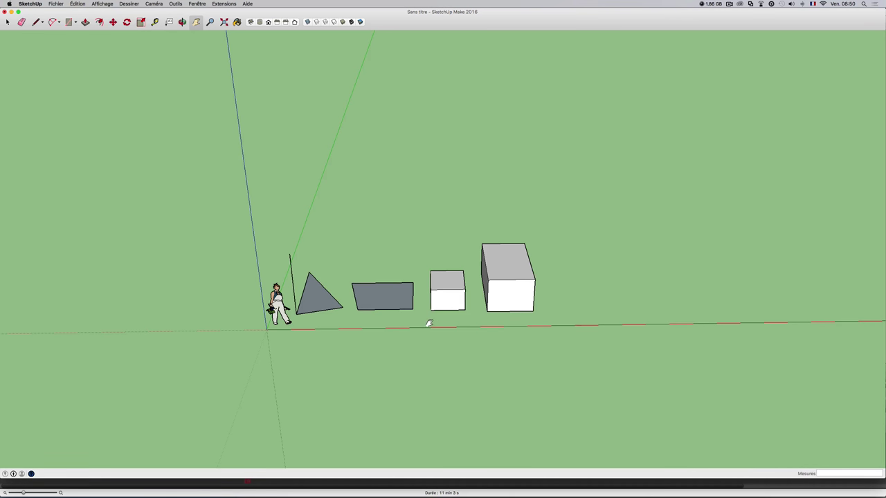
# Step: Window-select the triangle, flat rectangle and both boxes, then delete them
pyautogui.moveTo(428, 325); pyautogui.dragTo(437, 333, button='middle')
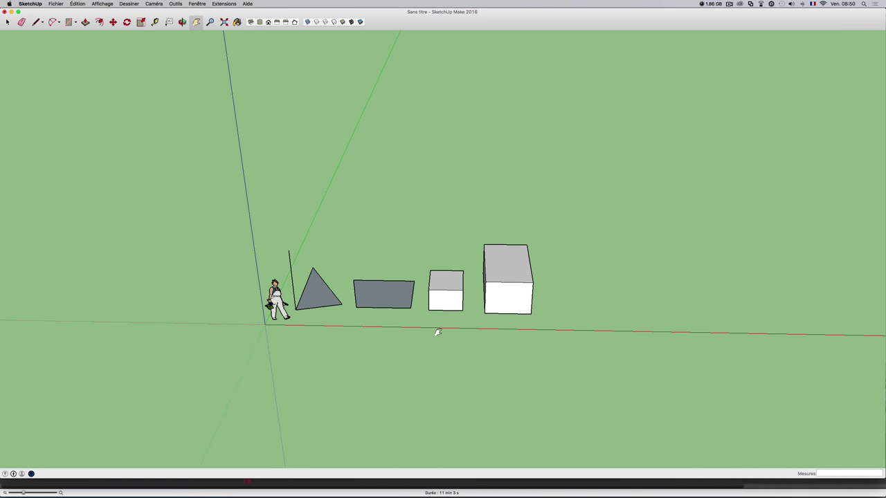
pyautogui.press('space')
pyautogui.moveTo(240, 215)
pyautogui.mouseDown()
pyautogui.moveTo(525, 362)
pyautogui.moveTo(599, 373)
pyautogui.mouseUp()
pyautogui.click(505, 303)
pyautogui.moveTo(610, 194); pyautogui.dragTo(292, 367)
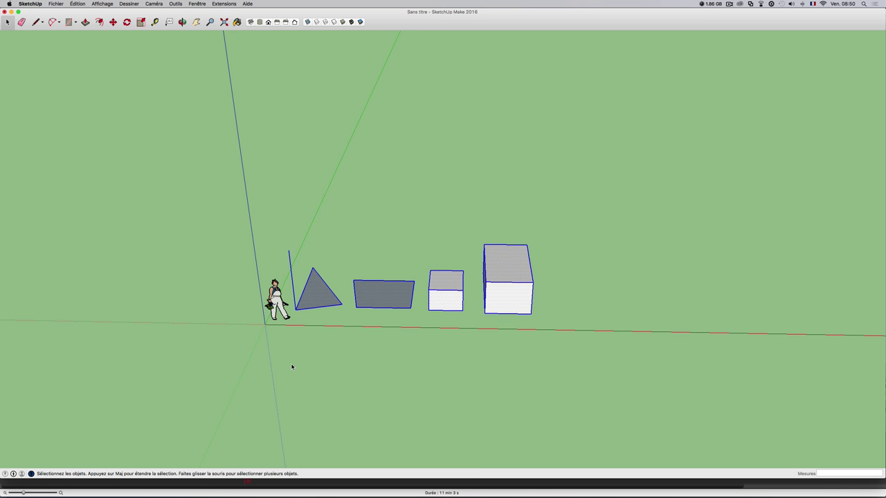
pyautogui.press('Delete')
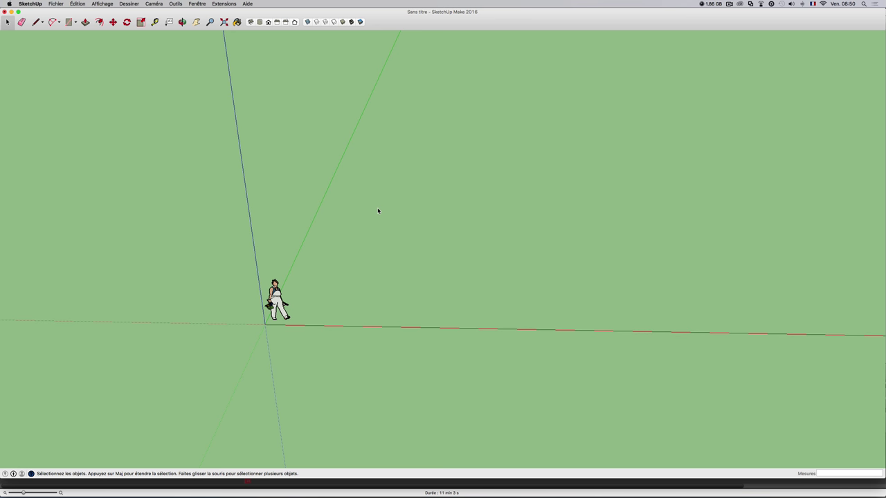
pyautogui.moveTo(306, 312)
pyautogui.mouseDown(button='middle')
pyautogui.moveTo(369, 286)
pyautogui.moveTo(330, 283)
pyautogui.moveTo(330, 273)
pyautogui.mouseUp(button='middle')
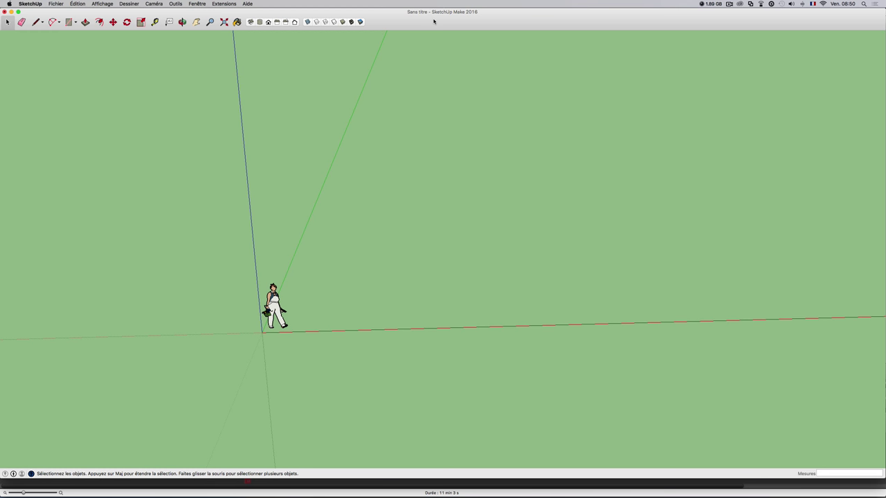
# Step: Add the Mètre tape-measure tool to the main toolbar through toolbar customisation
pyautogui.rightClick(433, 22)
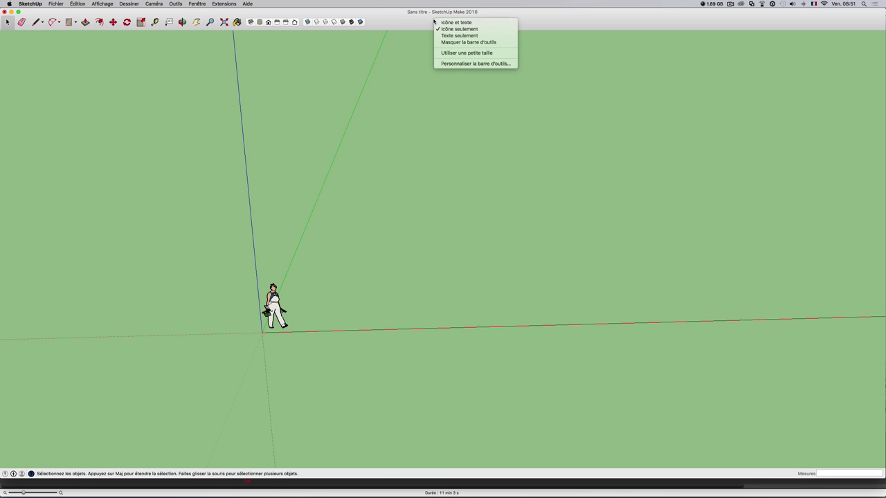
pyautogui.press('Escape')
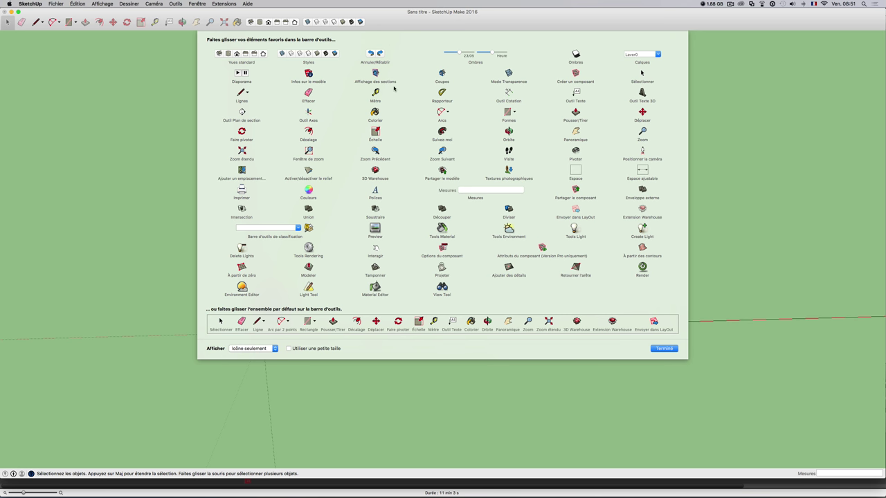
pyautogui.moveTo(376, 93)
pyautogui.mouseDown()
pyautogui.moveTo(404, 16)
pyautogui.moveTo(399, 27)
pyautogui.mouseUp()
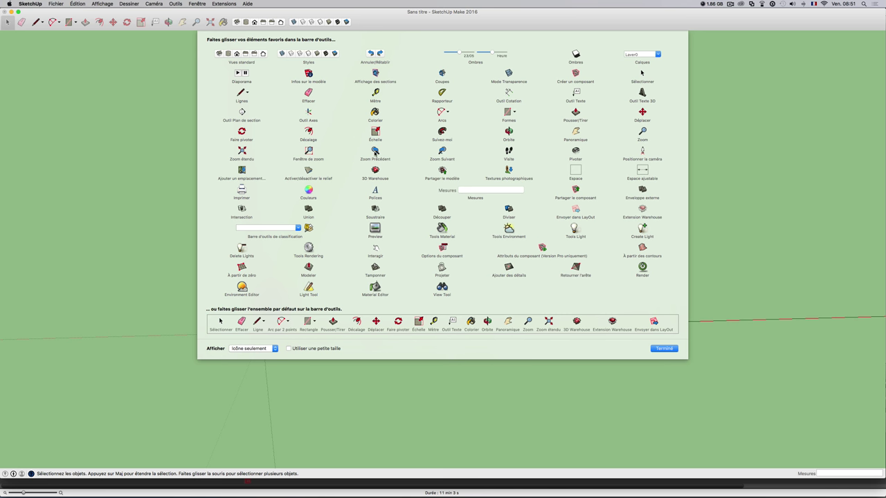
# Step: Add Zoom Précédent to the toolbar, reposition it, then remove it again
pyautogui.moveTo(375, 152); pyautogui.dragTo(389, 26)
pyautogui.moveTo(389, 23); pyautogui.dragTo(377, 22)
pyautogui.moveTo(360, 21); pyautogui.dragTo(720, 92)
pyautogui.click(658, 349)
# Step: Walk the camera closer to the mascot and turn the view back toward it
pyautogui.press('w')
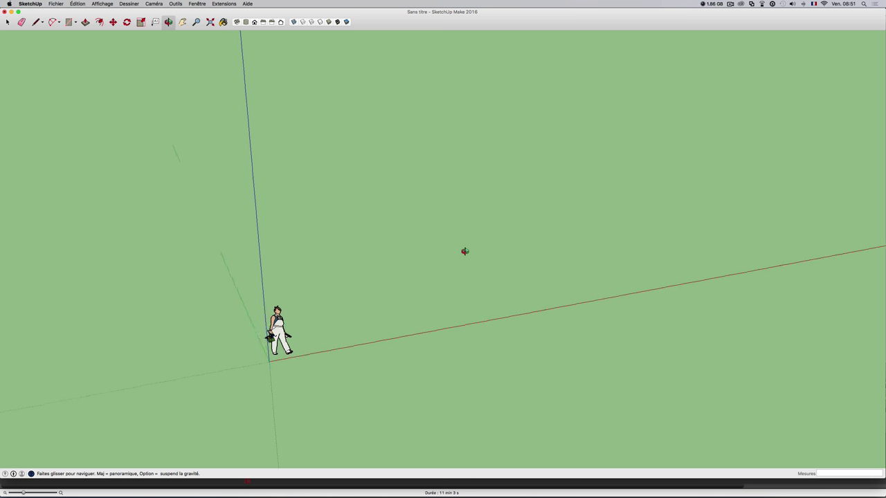
pyautogui.moveTo(464, 251); pyautogui.dragTo(344, 261)
pyautogui.moveTo(413, 253); pyautogui.dragTo(358, 272)
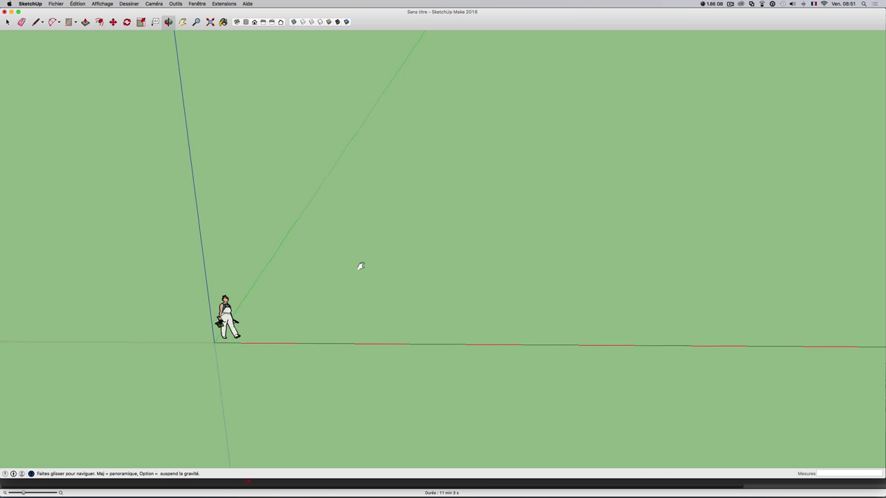
pyautogui.press('space')
pyautogui.moveTo(336, 271); pyautogui.dragTo(408, 246, button='middle')
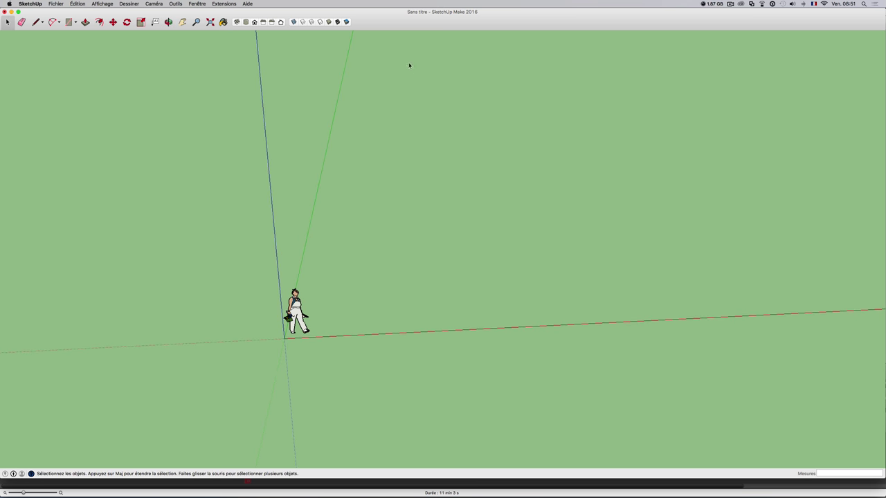
# Step: Show the Grand jeu d'outils palette and nudge it into place
pyautogui.click(104, 5)
pyautogui.moveTo(114, 12)
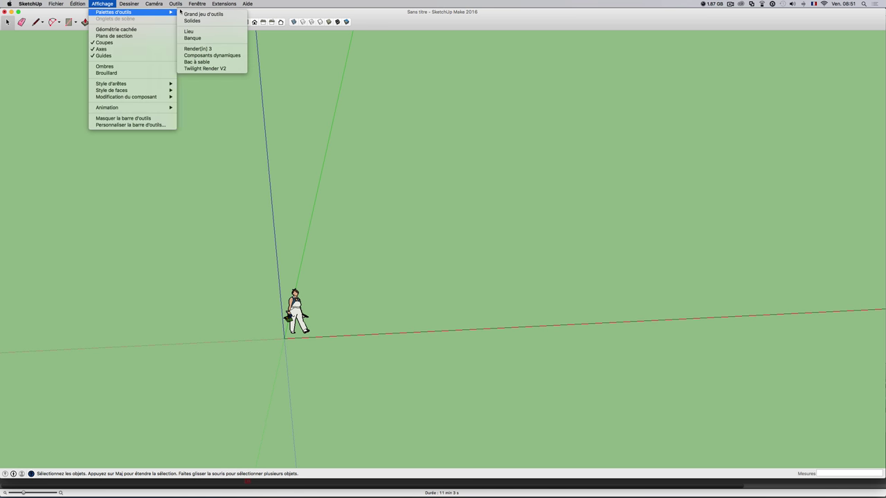
pyautogui.click(208, 14)
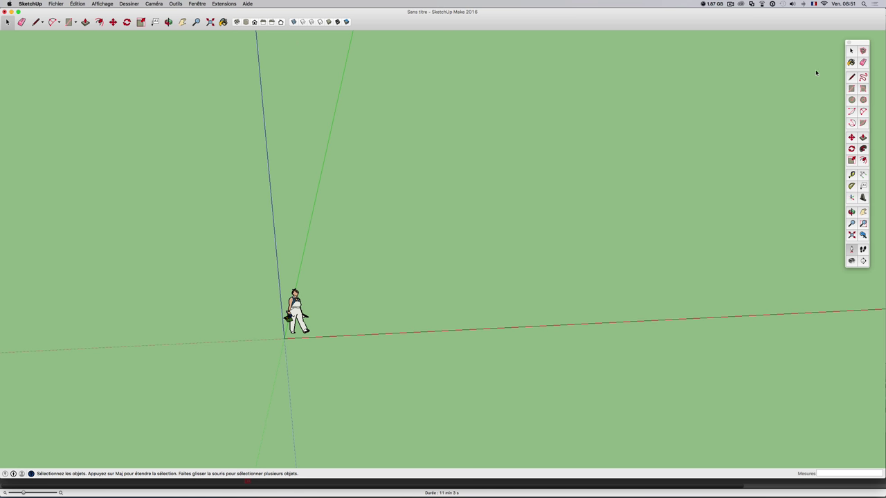
pyautogui.moveTo(857, 43); pyautogui.dragTo(861, 37)
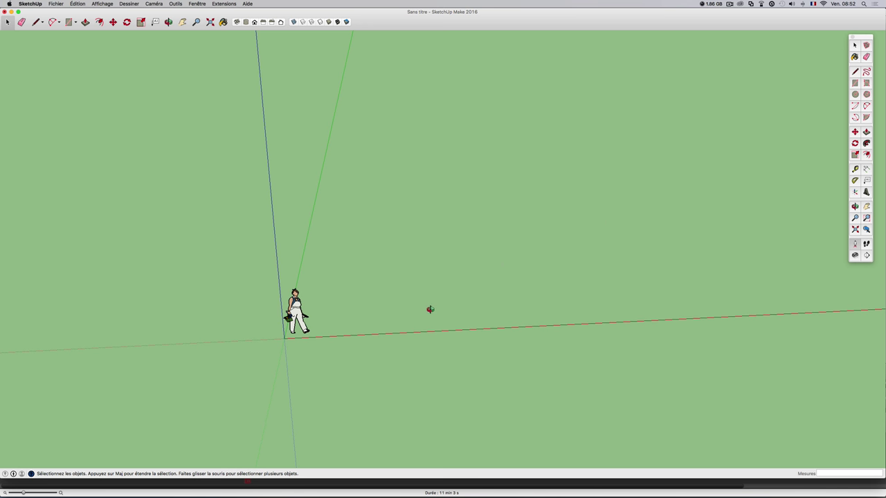
pyautogui.moveTo(429, 309); pyautogui.dragTo(371, 304, button='middle')
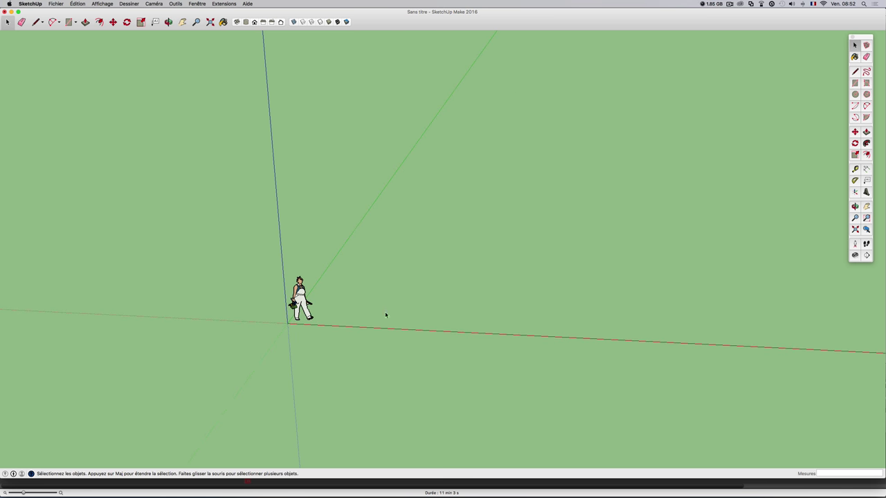
pyautogui.moveTo(339, 277)
pyautogui.mouseDown(button='middle')
pyautogui.moveTo(367, 259)
pyautogui.moveTo(340, 282)
pyautogui.mouseUp(button='middle')
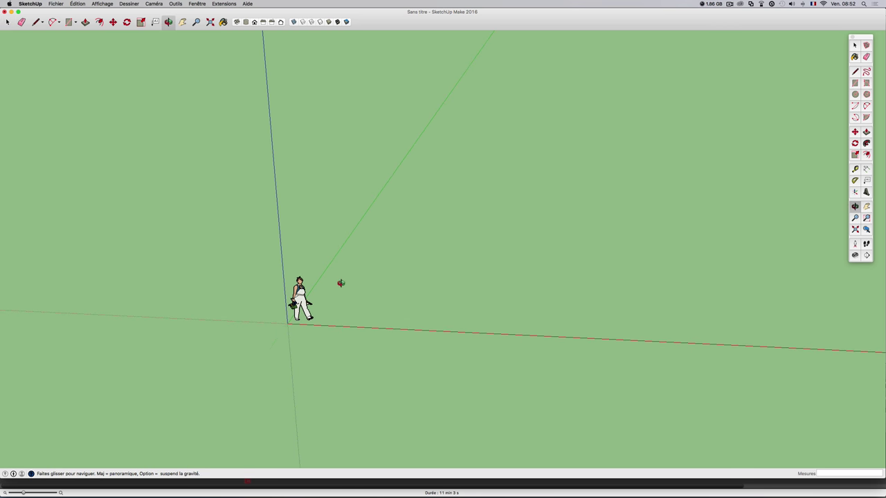
pyautogui.scroll(2, 300, 296)
pyautogui.scroll(3, 300, 296)
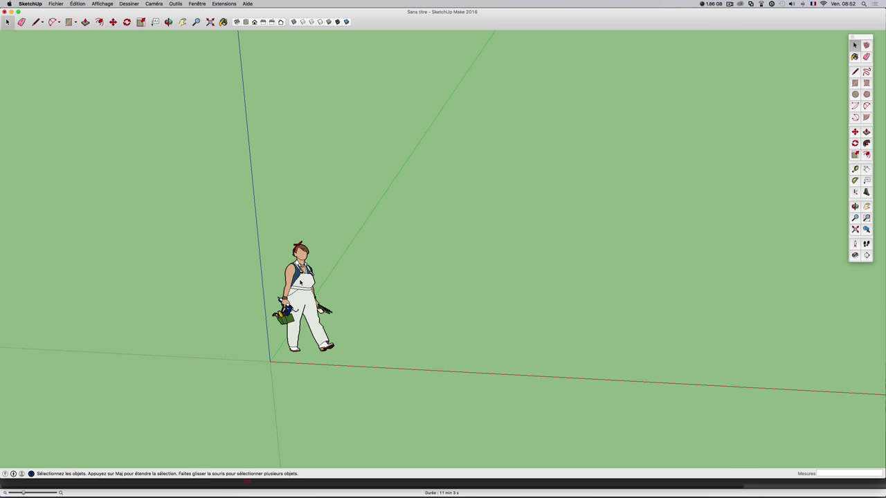
pyautogui.scroll(2, 299, 296)
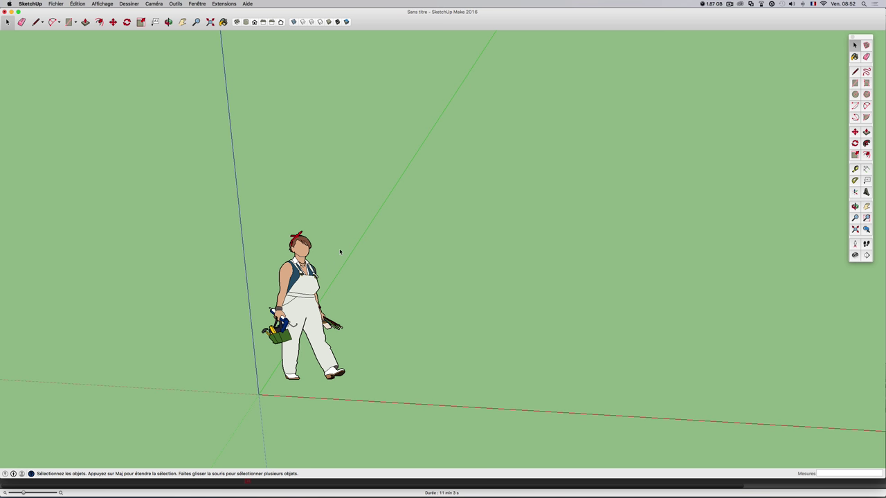
pyautogui.scroll(-3, 340, 251)
pyautogui.moveTo(400, 251)
pyautogui.mouseDown(button='middle')
pyautogui.moveTo(377, 260)
pyautogui.moveTo(403, 261)
pyautogui.mouseUp(button='middle')
pyautogui.scroll(3, 322, 275)
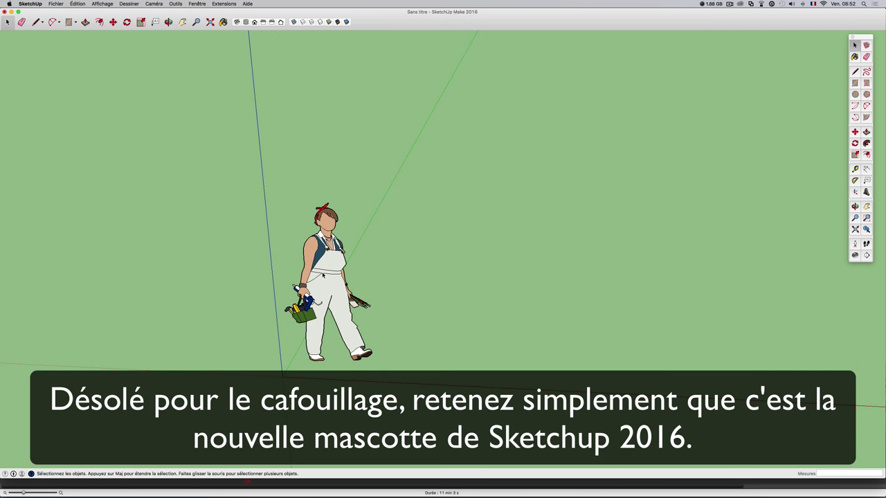
pyautogui.moveTo(323, 276); pyautogui.dragTo(357, 280, button='middle')
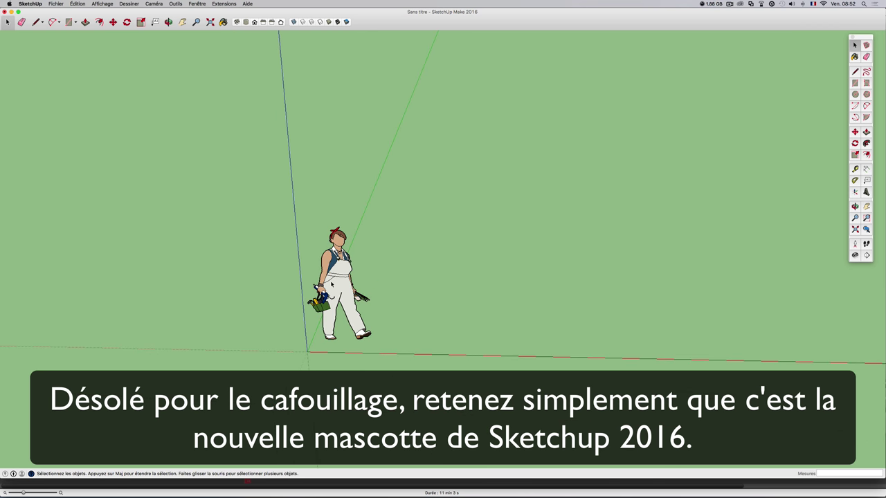
pyautogui.moveTo(331, 283)
pyautogui.mouseDown(button='middle')
pyautogui.moveTo(351, 276)
pyautogui.moveTo(340, 280)
pyautogui.mouseUp(button='middle')
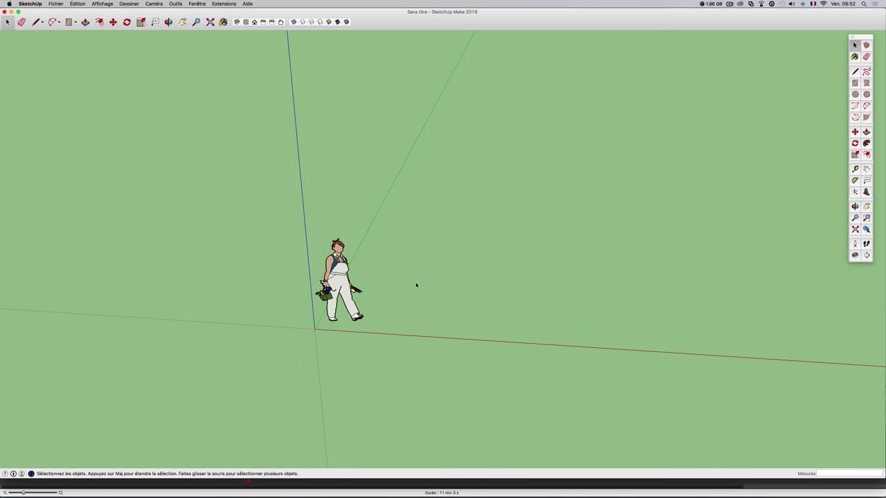
pyautogui.moveTo(416, 285); pyautogui.dragTo(398, 285, button='middle')
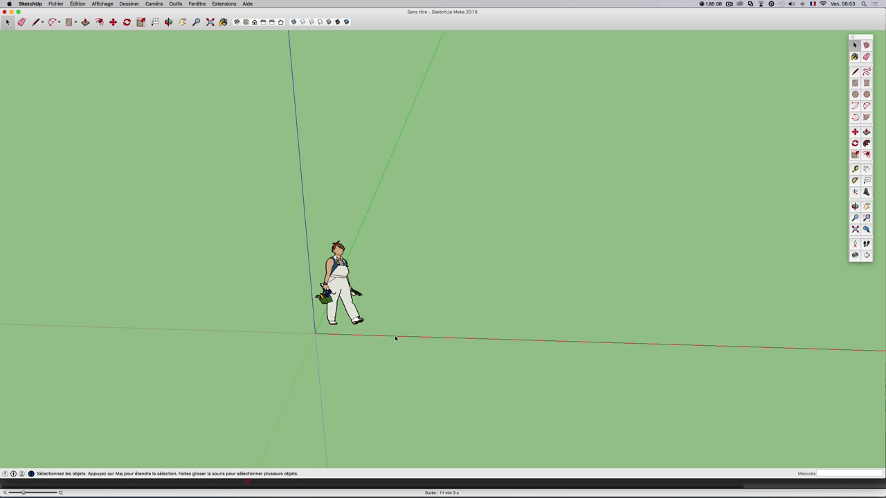
pyautogui.moveTo(358, 335); pyautogui.dragTo(417, 287, button='middle')
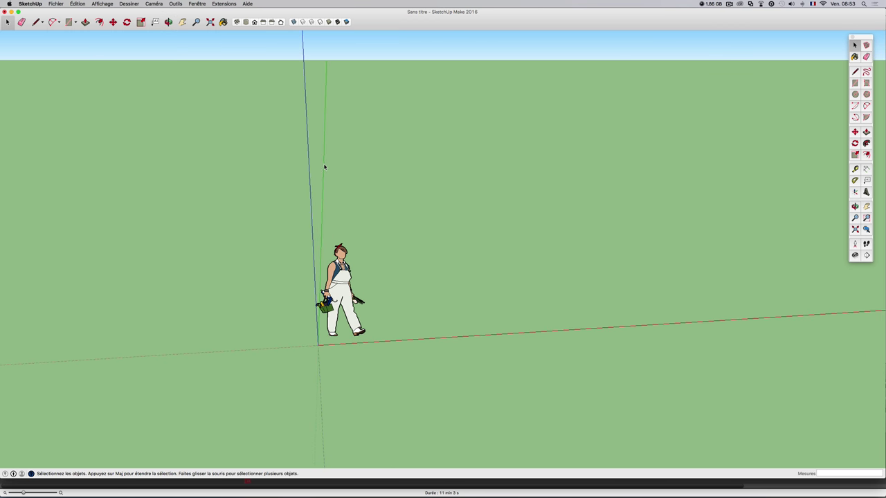
# Step: Orbit around the scene and select the mascot figure standing at the origin
pyautogui.moveTo(316, 182)
pyautogui.mouseDown(button='middle')
pyautogui.moveTo(324, 215)
pyautogui.moveTo(316, 228)
pyautogui.mouseUp(button='middle')
pyautogui.moveTo(313, 139)
pyautogui.mouseDown(button='middle')
pyautogui.moveTo(394, 288)
pyautogui.moveTo(352, 335)
pyautogui.mouseUp(button='middle')
pyautogui.moveTo(421, 291); pyautogui.dragTo(440, 282, button='middle')
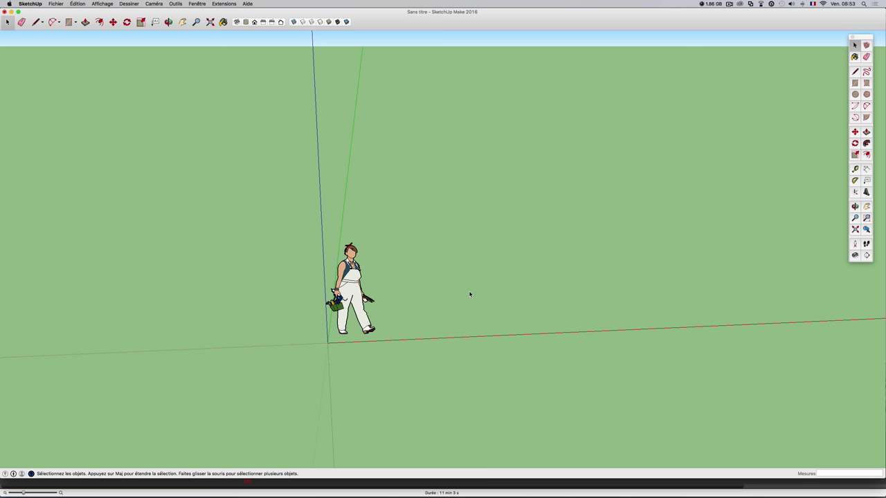
pyautogui.click(361, 280)
pyautogui.moveTo(360, 280); pyautogui.dragTo(417, 293, button='middle')
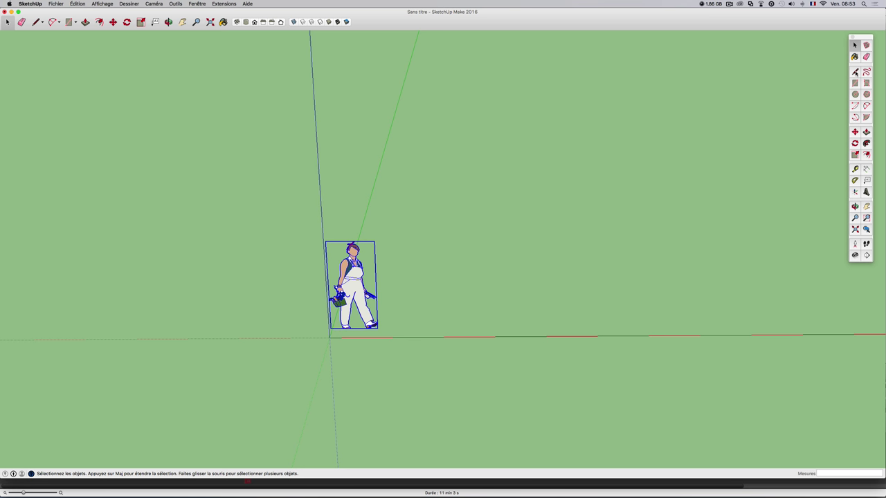
# Step: Draw four line edges right of the mascot, closing them into a grey rectangular face
pyautogui.click(854, 72)
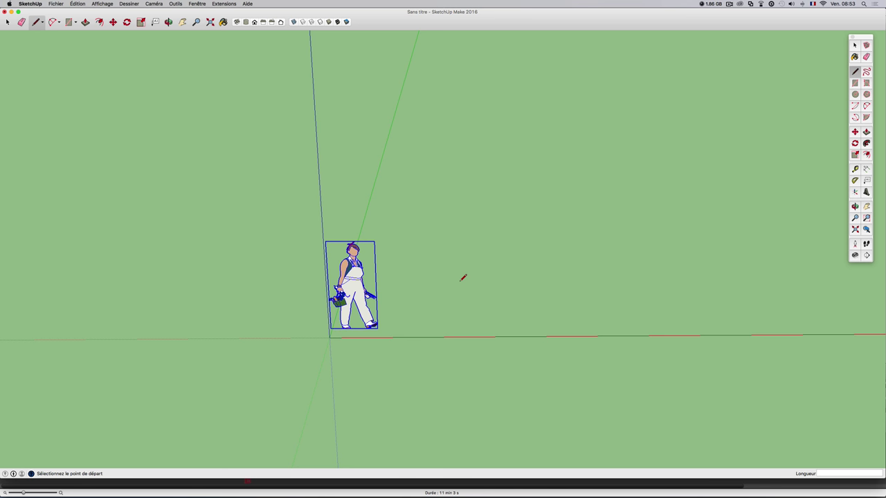
pyautogui.click(423, 294)
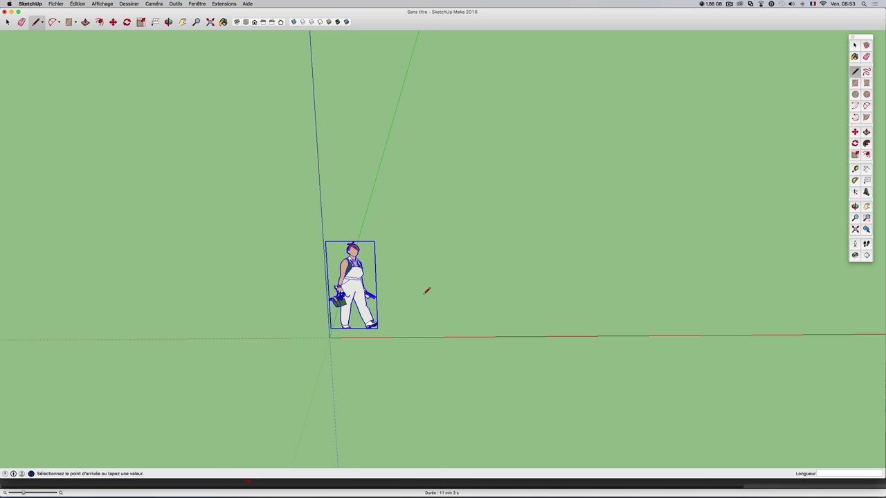
pyautogui.click(525, 294)
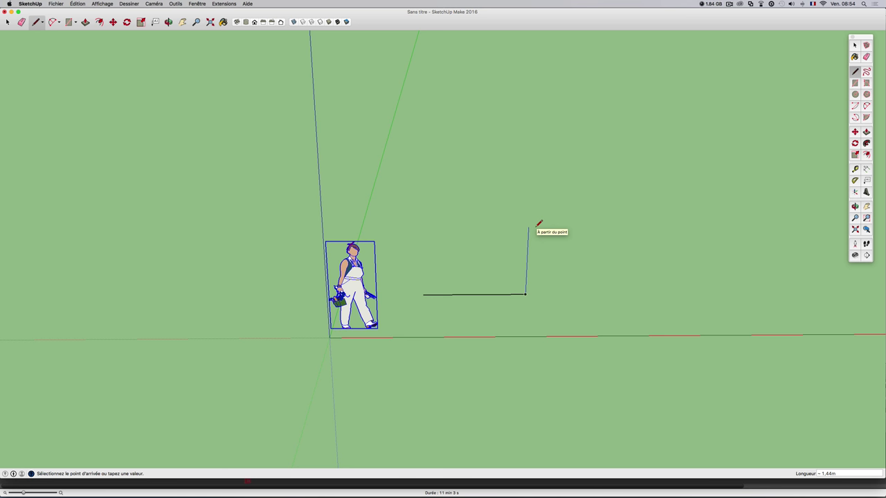
pyautogui.press('Escape')
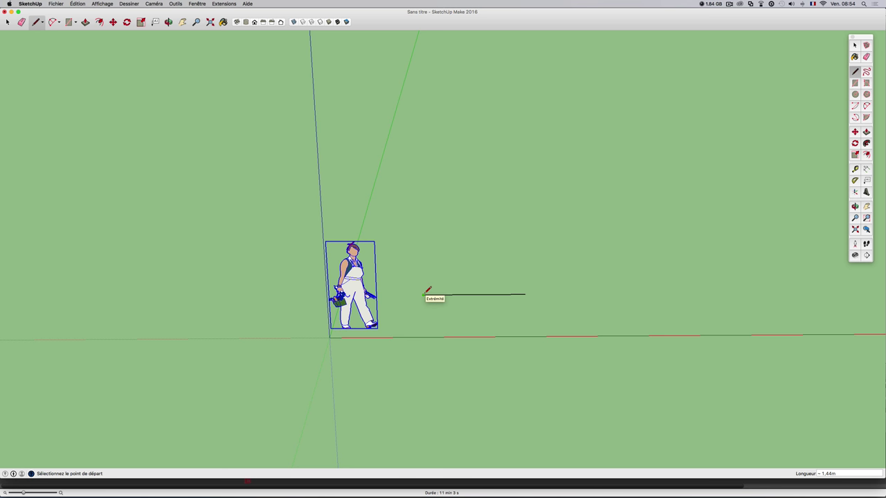
pyautogui.click(422, 294)
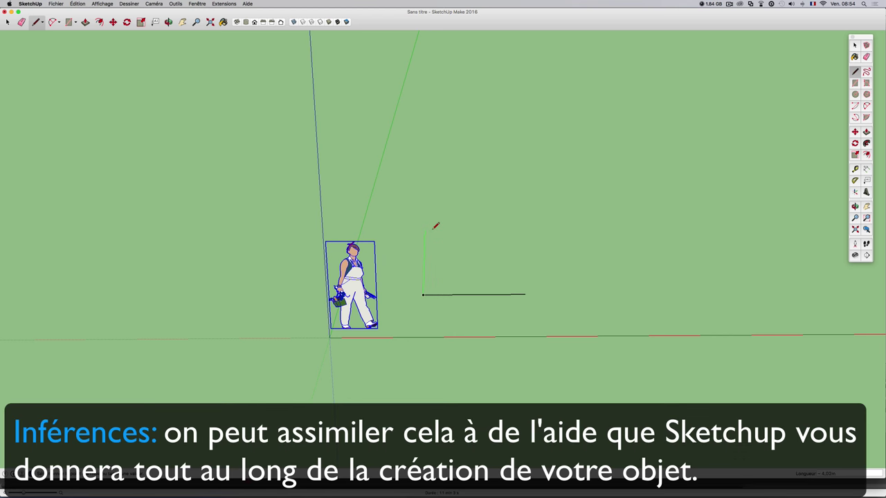
pyautogui.click(425, 229)
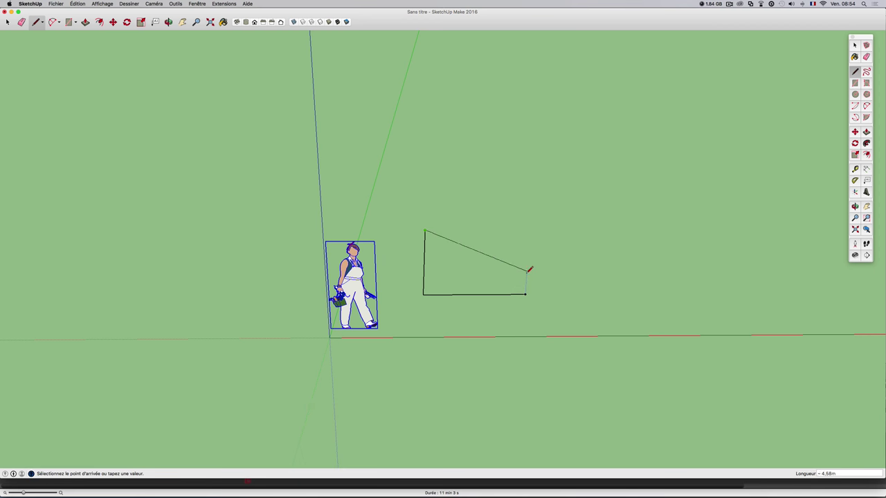
pyautogui.click(526, 229)
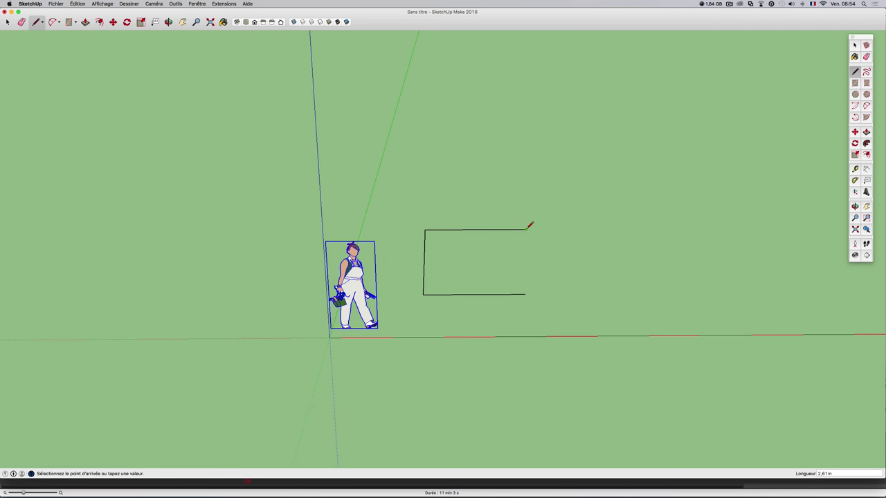
pyautogui.click(525, 292)
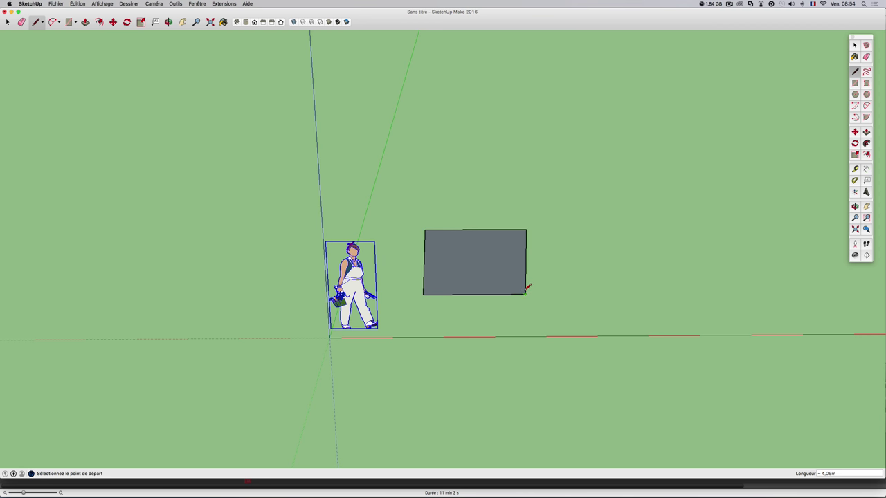
pyautogui.moveTo(524, 289)
pyautogui.mouseDown(button='middle')
pyautogui.moveTo(459, 253)
pyautogui.moveTo(346, 267)
pyautogui.moveTo(466, 321)
pyautogui.mouseUp(button='middle')
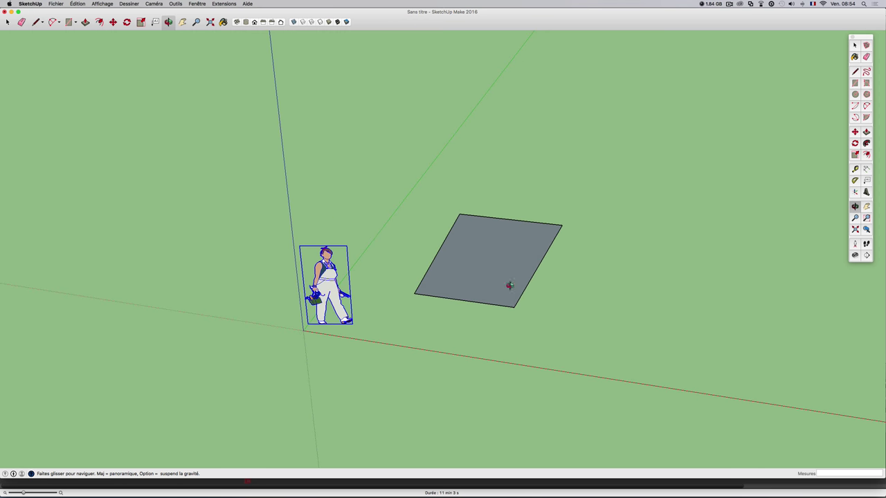
pyautogui.moveTo(509, 285)
pyautogui.mouseDown(button='middle')
pyautogui.moveTo(477, 355)
pyautogui.moveTo(405, 312)
pyautogui.moveTo(348, 300)
pyautogui.moveTo(535, 362)
pyautogui.moveTo(584, 307)
pyautogui.moveTo(477, 302)
pyautogui.moveTo(512, 361)
pyautogui.moveTo(542, 302)
pyautogui.moveTo(569, 302)
pyautogui.mouseUp(button='middle')
pyautogui.press('l')
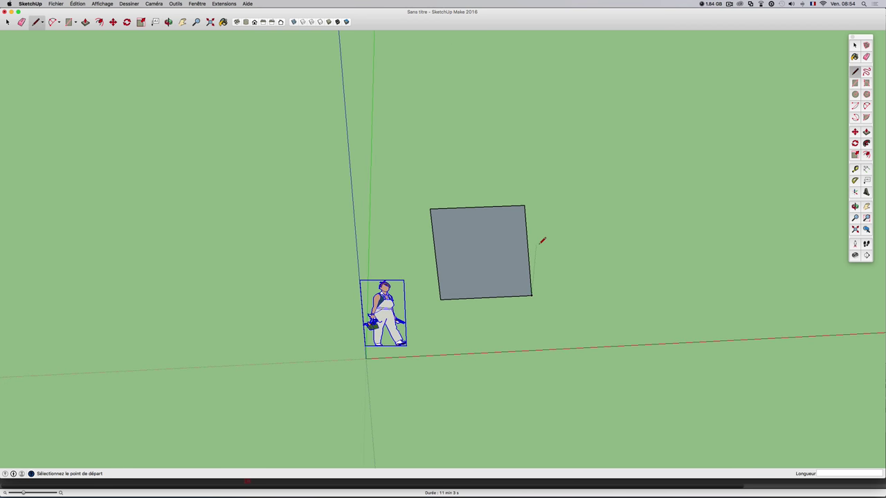
pyautogui.scroll(1, 569, 256)
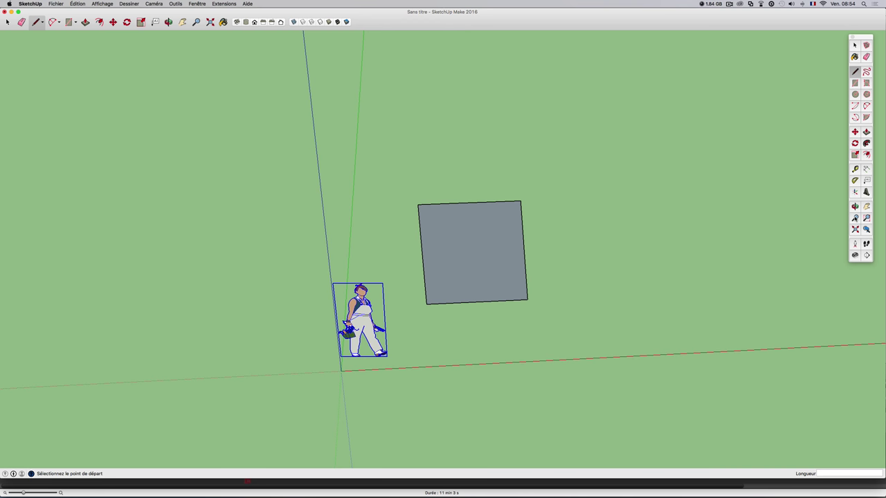
pyautogui.press('z')
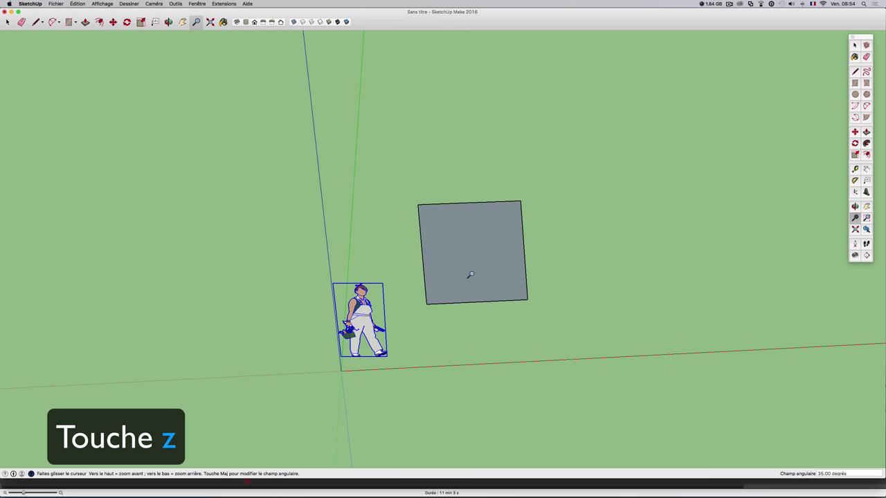
pyautogui.scroll(2, 471, 275)
pyautogui.scroll(3, 470, 275)
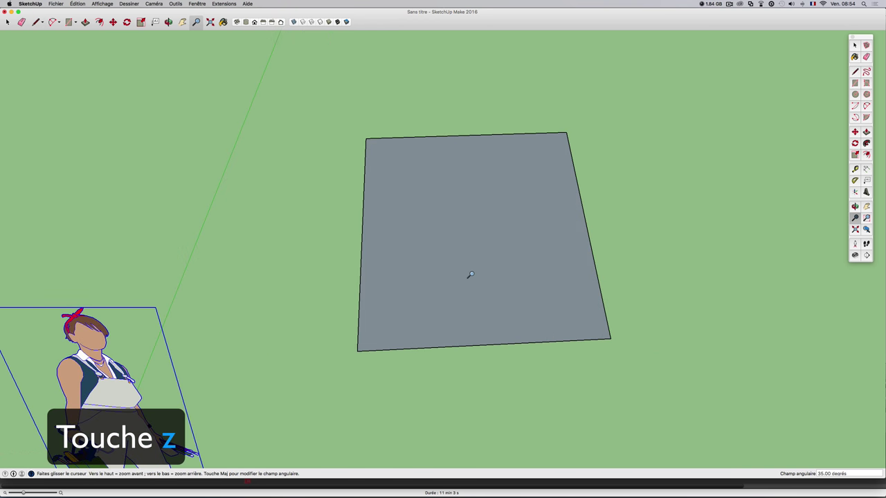
pyautogui.scroll(-3, 471, 275)
pyautogui.scroll(-2, 471, 275)
pyautogui.scroll(-2, 485, 276)
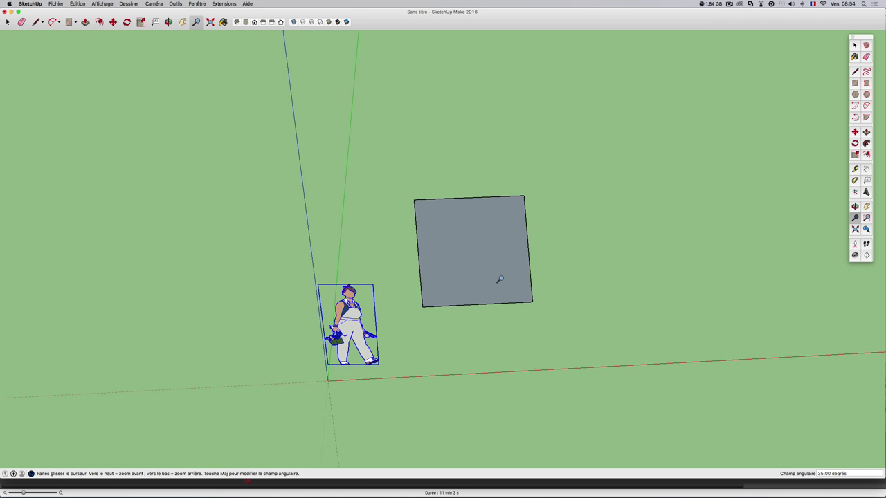
pyautogui.moveTo(498, 277); pyautogui.dragTo(381, 279, button='middle')
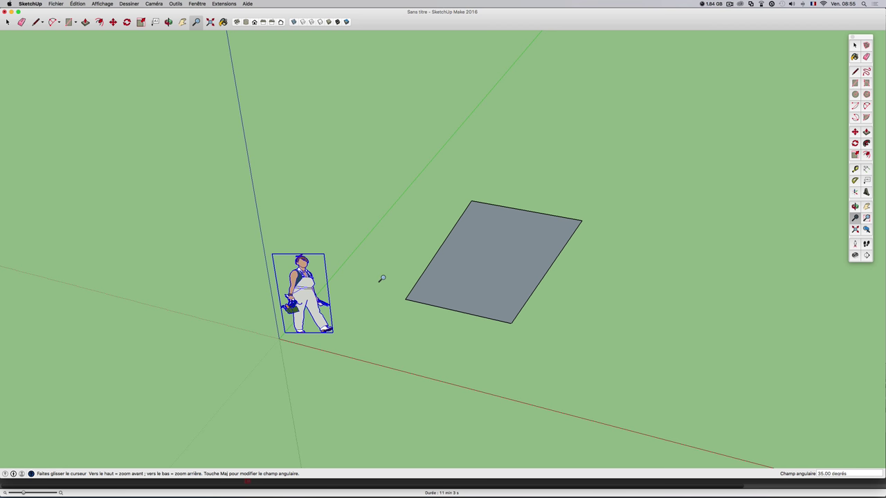
pyautogui.moveTo(401, 279)
pyautogui.mouseDown(button='middle')
pyautogui.moveTo(431, 231)
pyautogui.moveTo(369, 265)
pyautogui.moveTo(395, 274)
pyautogui.moveTo(367, 275)
pyautogui.moveTo(445, 277)
pyautogui.mouseUp(button='middle')
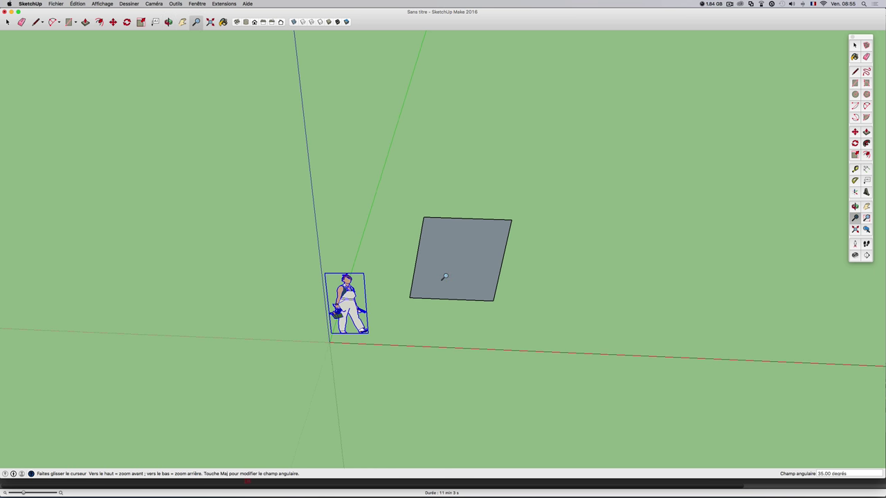
pyautogui.press('space')
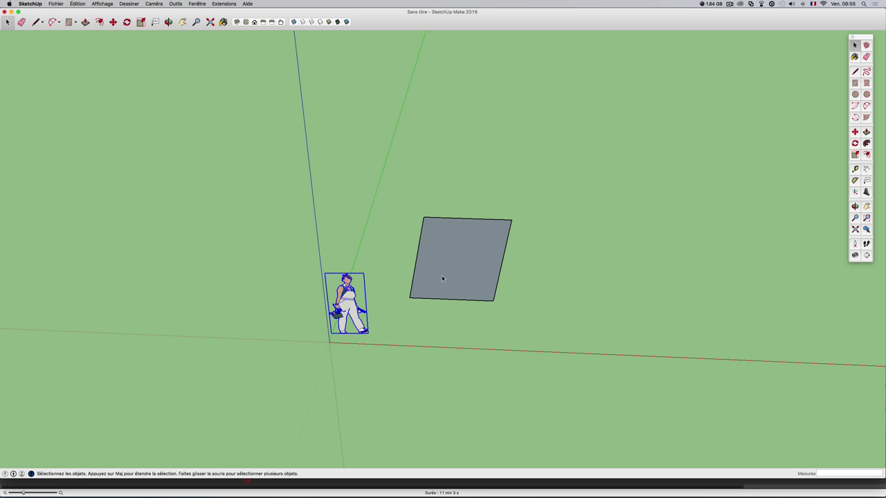
pyautogui.moveTo(515, 279)
pyautogui.mouseDown(button='middle')
pyautogui.moveTo(431, 275)
pyautogui.moveTo(439, 278)
pyautogui.moveTo(402, 288)
pyautogui.moveTo(439, 287)
pyautogui.mouseUp(button='middle')
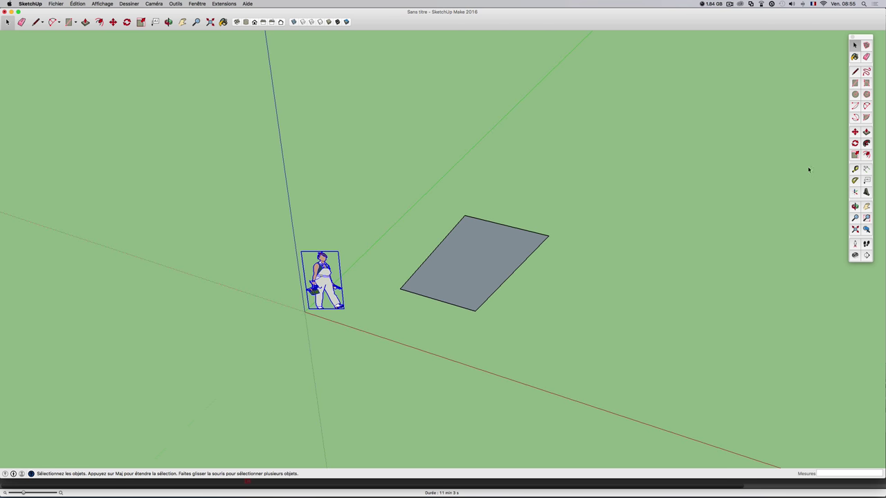
pyautogui.press('o')
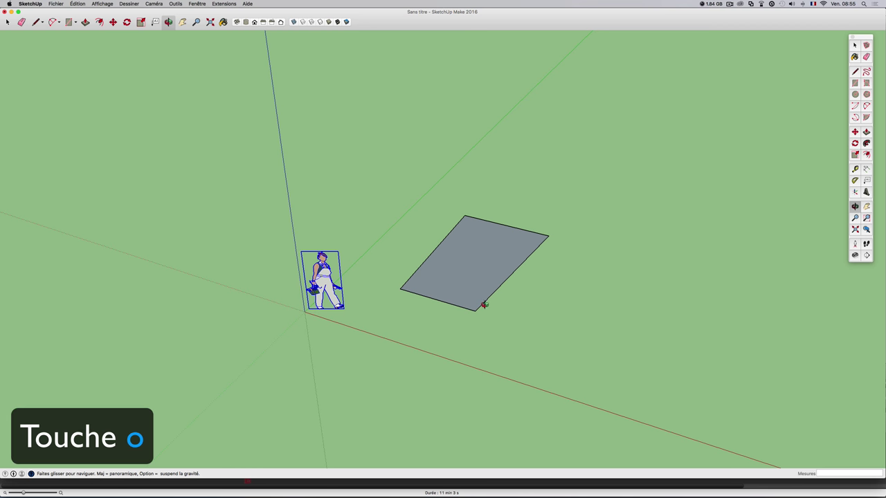
pyautogui.moveTo(524, 316)
pyautogui.mouseDown()
pyautogui.moveTo(415, 330)
pyautogui.moveTo(482, 326)
pyautogui.moveTo(362, 327)
pyautogui.moveTo(491, 251)
pyautogui.moveTo(382, 253)
pyautogui.moveTo(500, 271)
pyautogui.moveTo(355, 272)
pyautogui.moveTo(549, 269)
pyautogui.moveTo(358, 270)
pyautogui.moveTo(492, 269)
pyautogui.moveTo(595, 214)
pyautogui.mouseUp()
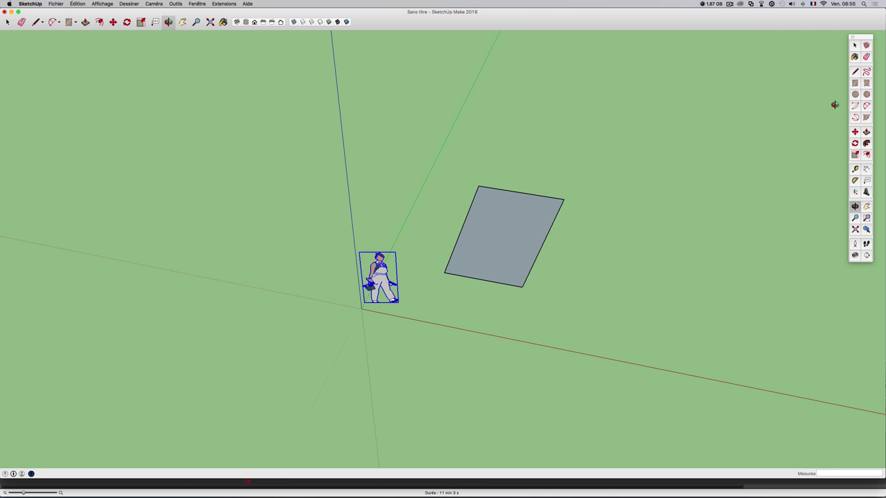
# Step: Draw a smaller second rectangle to the right of the first one
pyautogui.click(854, 83)
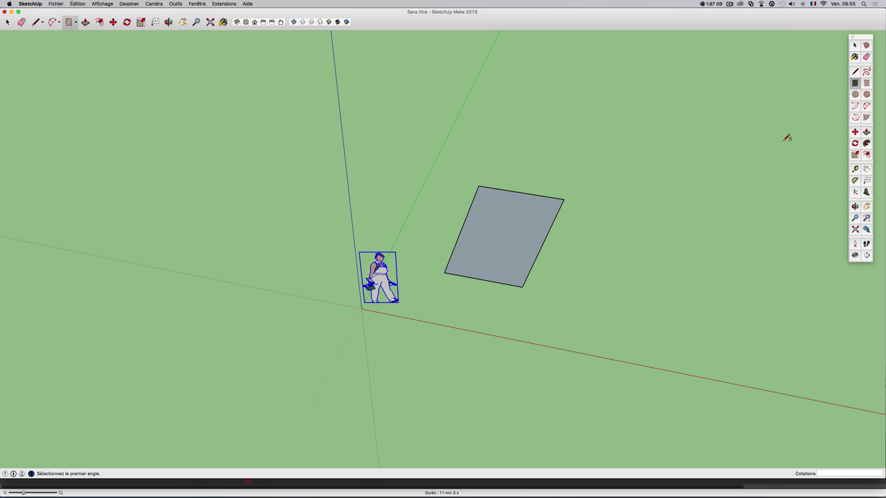
pyautogui.click(573, 275)
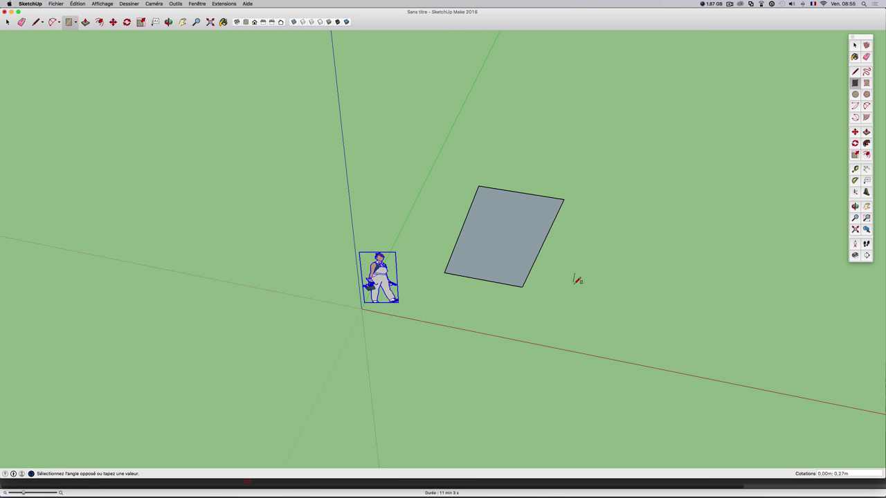
pyautogui.click(627, 321)
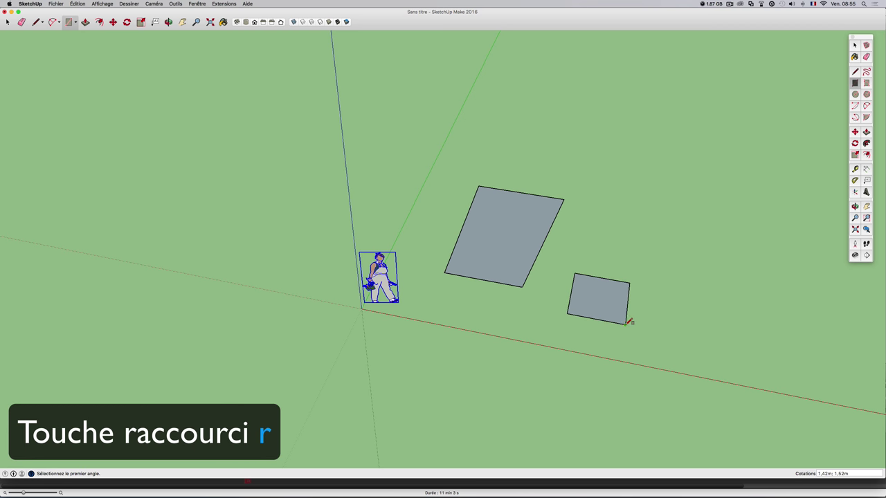
pyautogui.press('o')
pyautogui.moveTo(658, 314)
pyautogui.mouseDown()
pyautogui.moveTo(662, 271)
pyautogui.moveTo(669, 282)
pyautogui.mouseUp()
pyautogui.press('r')
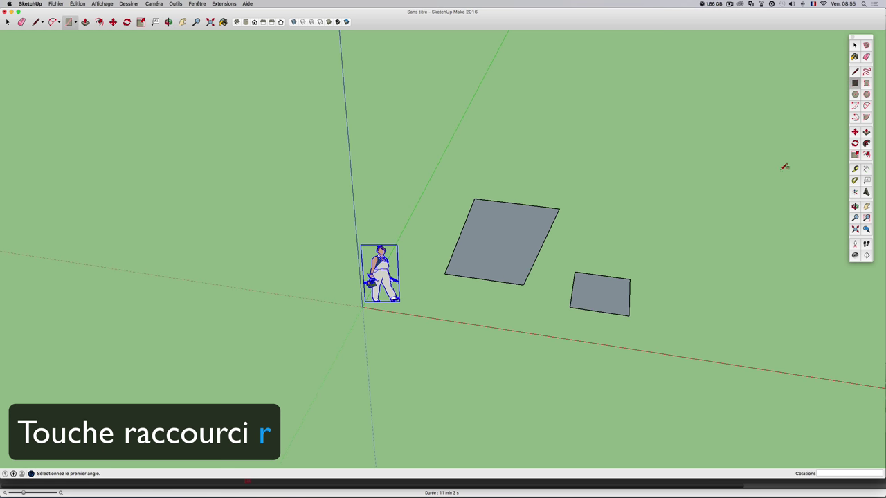
# Step: Draw a flat circle of about 0.49 m radius on the ground beside it
pyautogui.click(854, 94)
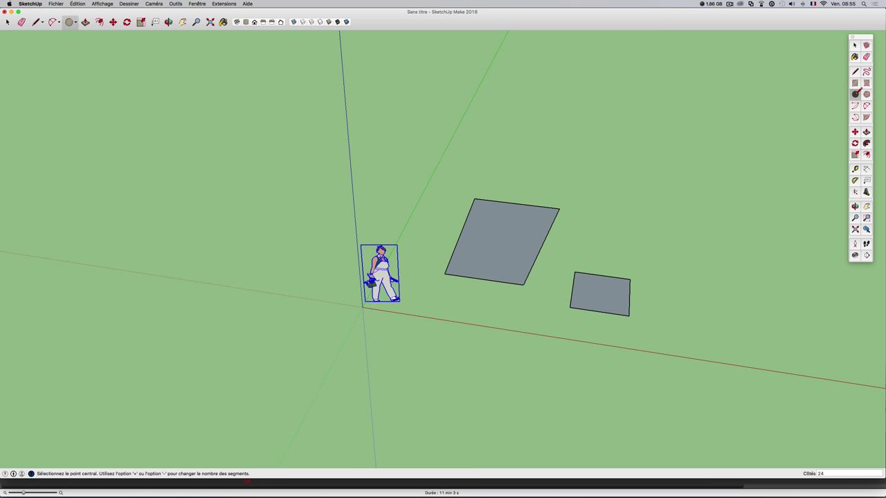
pyautogui.click(690, 284)
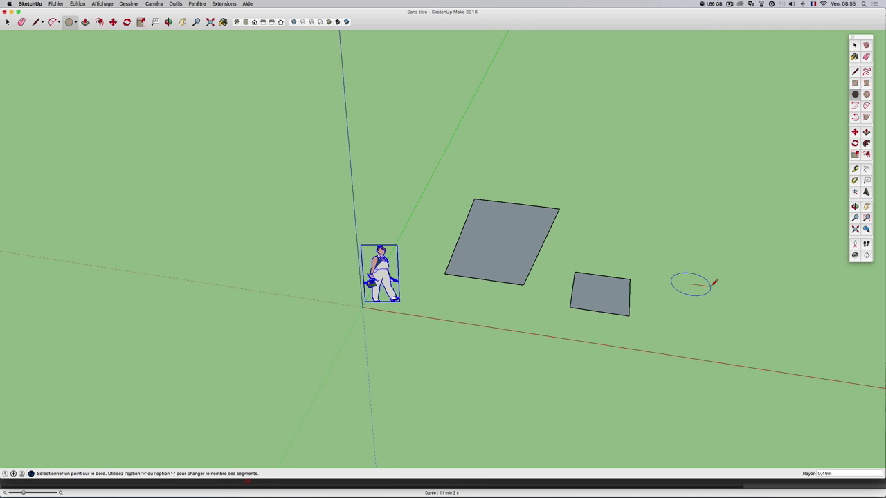
pyautogui.click(710, 283)
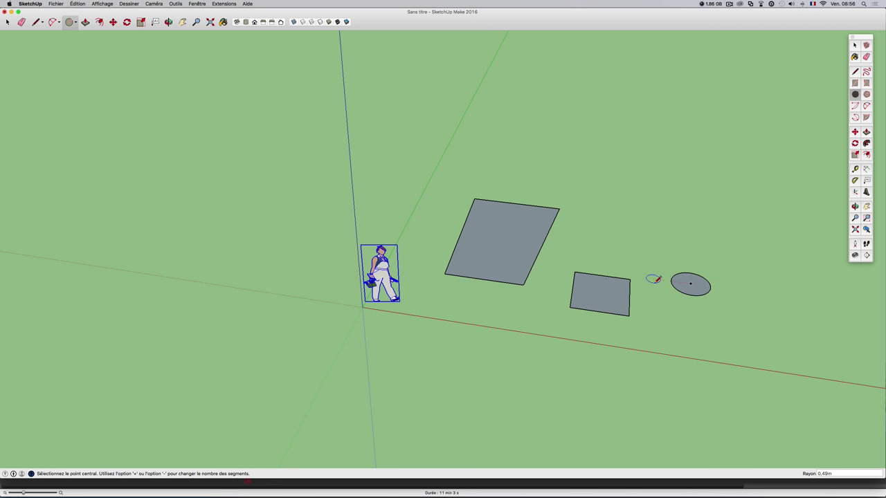
pyautogui.press('space')
pyautogui.moveTo(700, 257)
pyautogui.mouseDown(button='middle')
pyautogui.moveTo(480, 279)
pyautogui.moveTo(585, 278)
pyautogui.moveTo(464, 298)
pyautogui.moveTo(550, 300)
pyautogui.moveTo(418, 331)
pyautogui.moveTo(506, 322)
pyautogui.moveTo(437, 293)
pyautogui.mouseUp(button='middle')
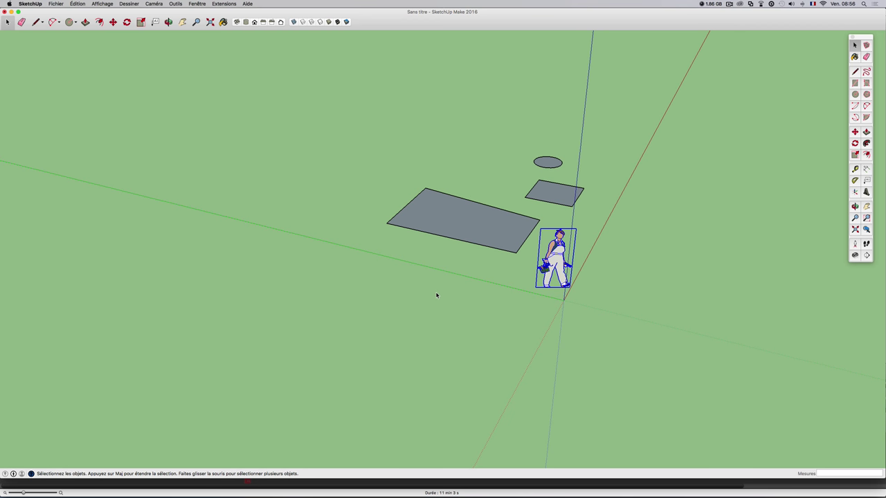
# Step: Orbit and zoom around the two rectangles and disc, then pick the Eraser
pyautogui.moveTo(435, 291)
pyautogui.mouseDown(button='middle')
pyautogui.moveTo(425, 288)
pyautogui.moveTo(813, 318)
pyautogui.moveTo(706, 330)
pyautogui.moveTo(299, 309)
pyautogui.moveTo(507, 312)
pyautogui.moveTo(406, 308)
pyautogui.mouseUp(button='middle')
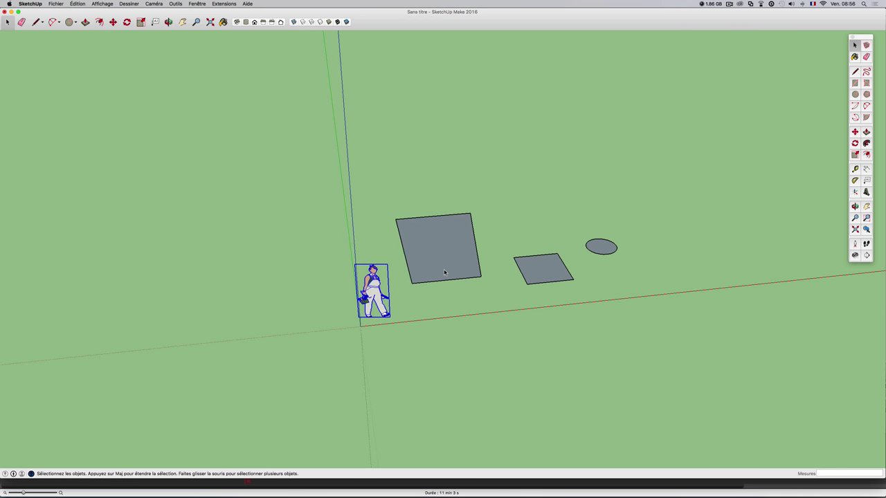
pyautogui.scroll(1, 444, 272)
pyautogui.scroll(1, 444, 272)
pyautogui.scroll(3, 445, 272)
pyautogui.scroll(-1, 444, 272)
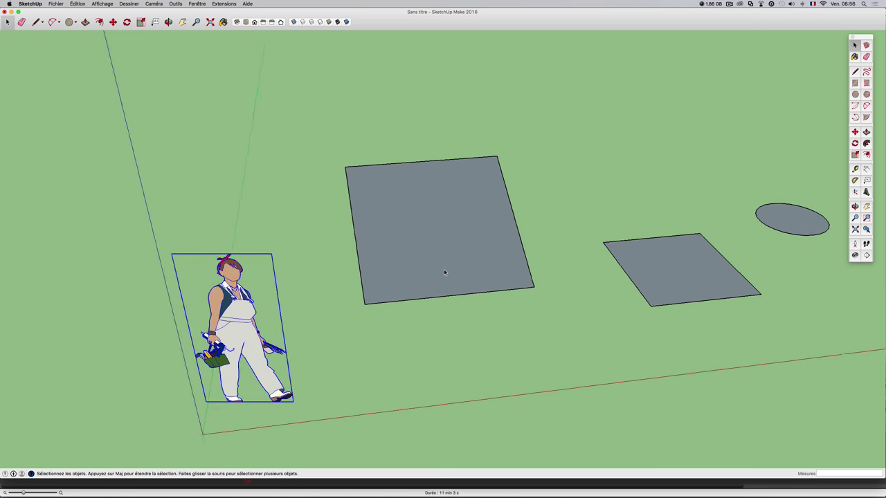
pyautogui.scroll(-1, 444, 272)
pyautogui.scroll(-1, 444, 272)
pyautogui.scroll(-1, 444, 272)
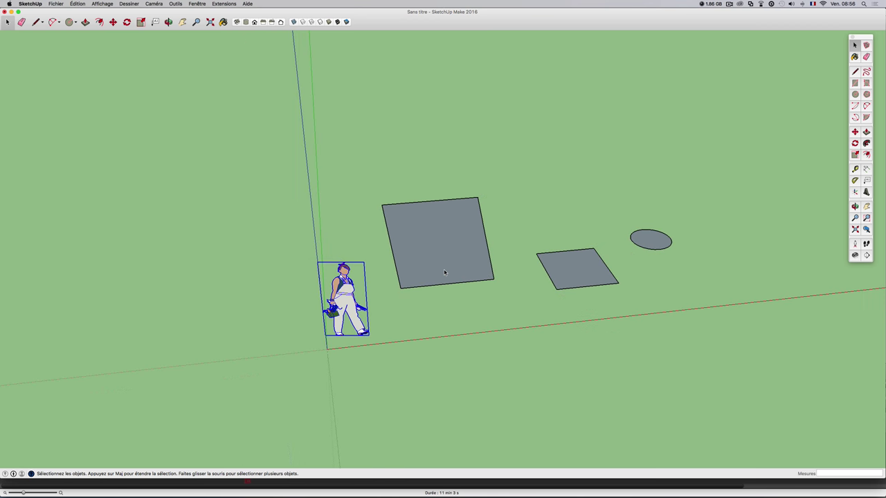
pyautogui.scroll(1, 444, 272)
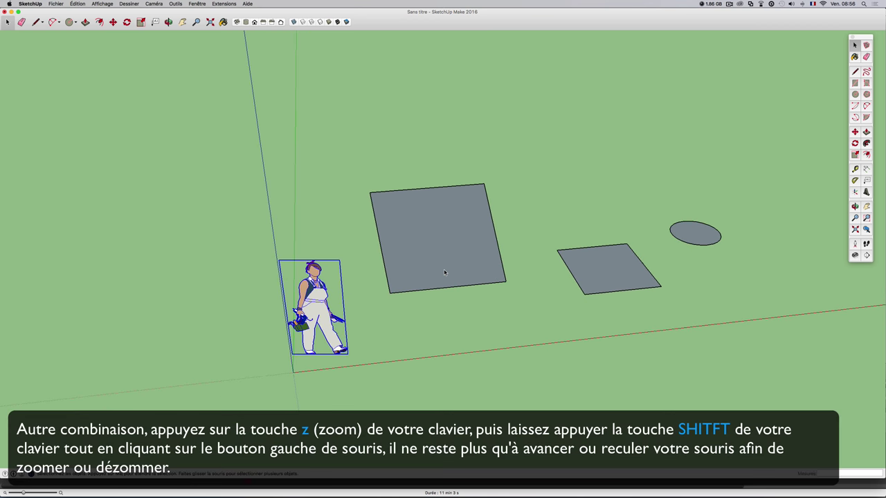
pyautogui.scroll(-1, 444, 271)
pyautogui.moveTo(498, 277)
pyautogui.mouseDown(button='middle')
pyautogui.moveTo(381, 285)
pyautogui.moveTo(502, 274)
pyautogui.moveTo(518, 259)
pyautogui.mouseUp(button='middle')
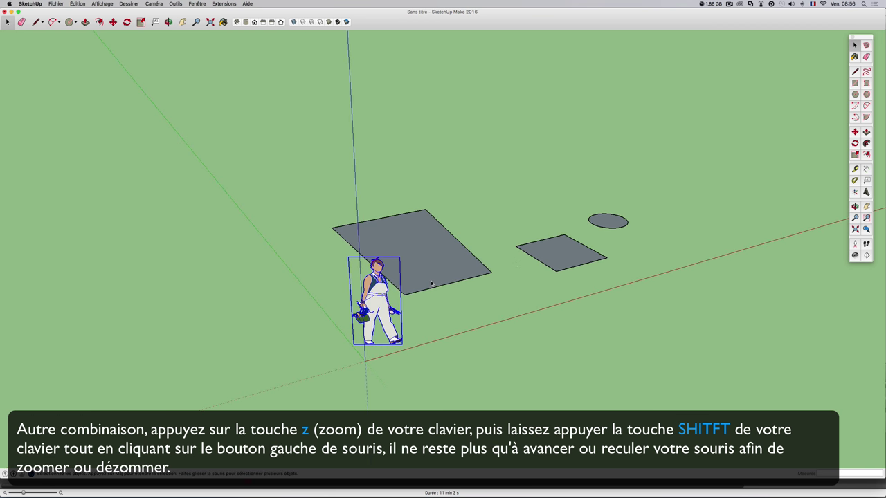
pyautogui.moveTo(431, 283)
pyautogui.mouseDown(button='middle')
pyautogui.moveTo(563, 283)
pyautogui.moveTo(336, 293)
pyautogui.moveTo(455, 281)
pyautogui.moveTo(367, 286)
pyautogui.moveTo(453, 294)
pyautogui.mouseUp(button='middle')
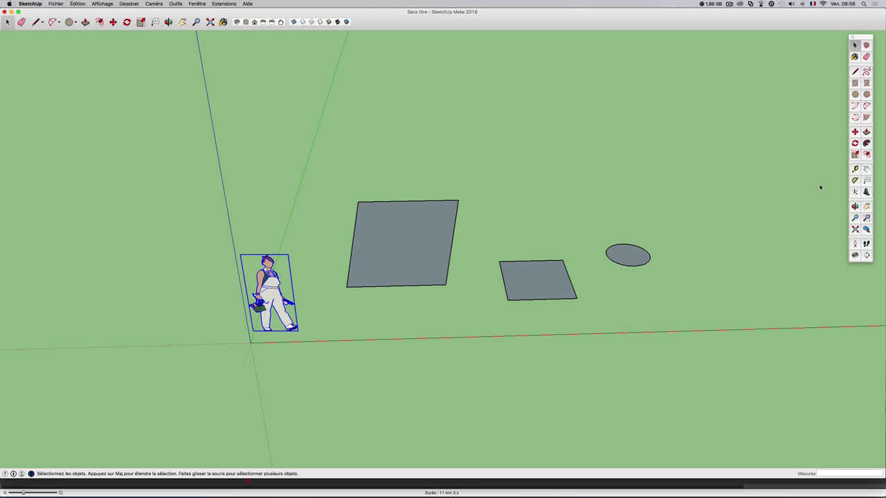
pyautogui.moveTo(659, 232); pyautogui.dragTo(581, 235, button='middle')
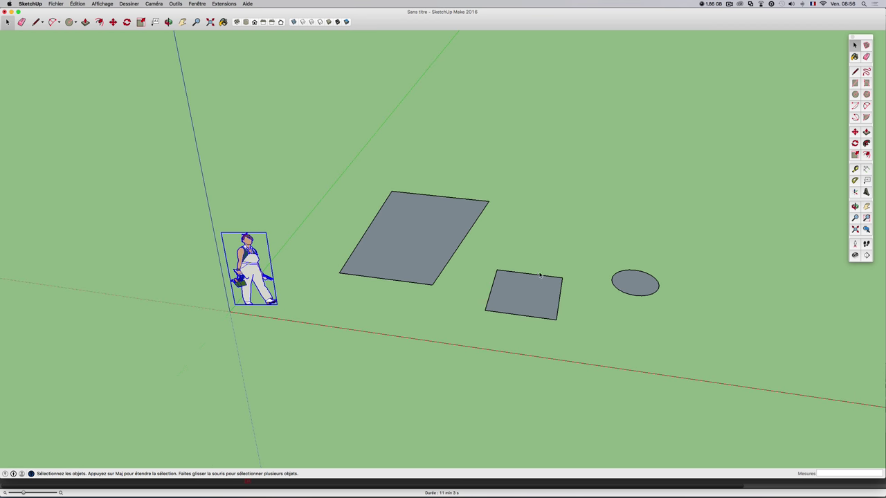
pyautogui.click(865, 57)
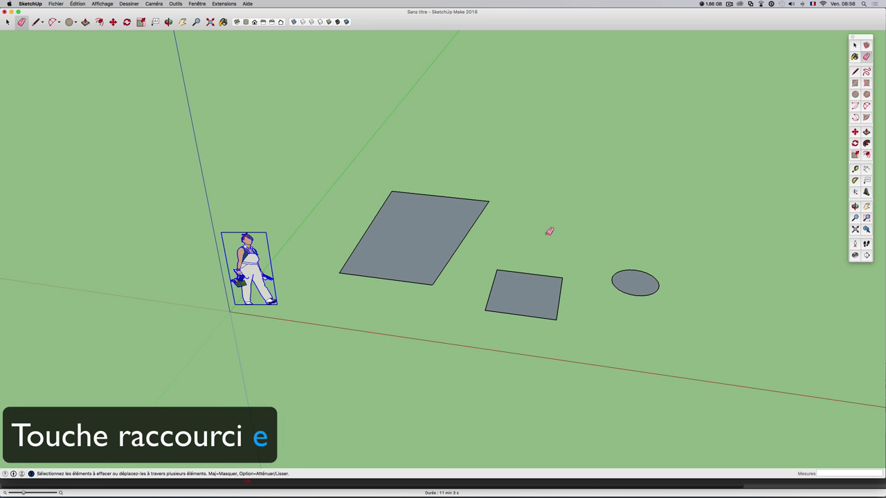
# Step: Erase the small square's top edge and delete the large rectangle's grey face
pyautogui.click(529, 274)
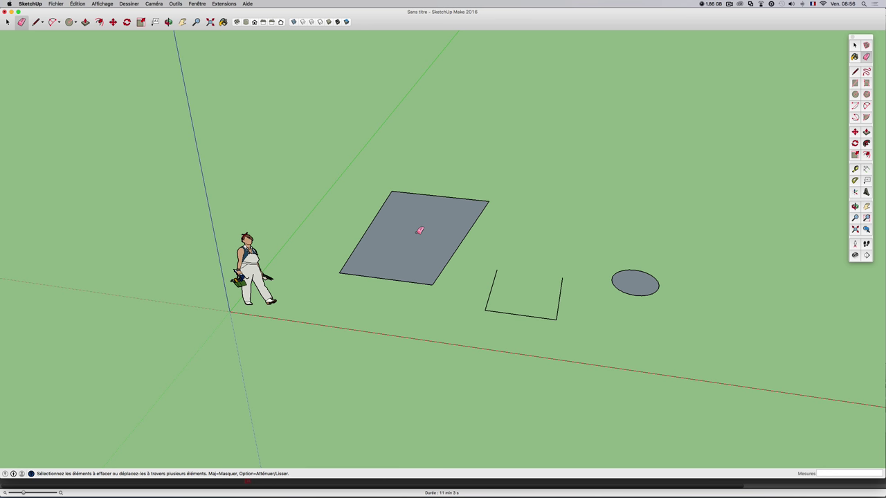
pyautogui.press('space')
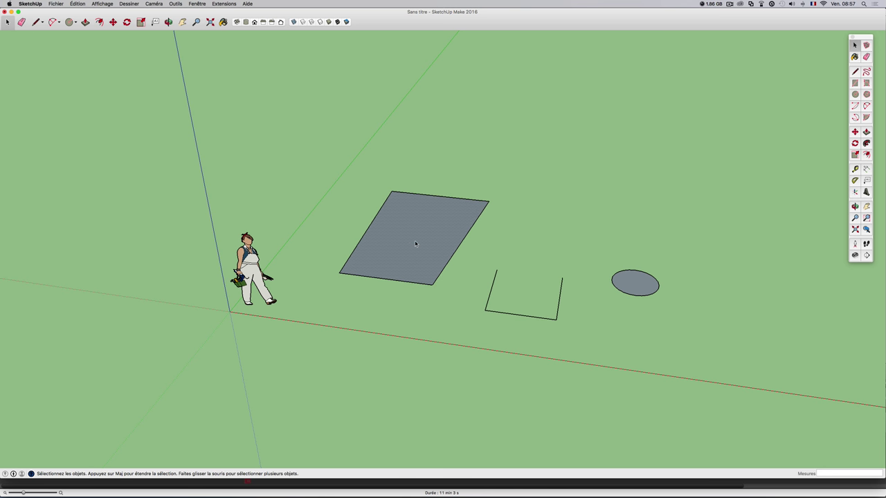
pyautogui.press('Delete')
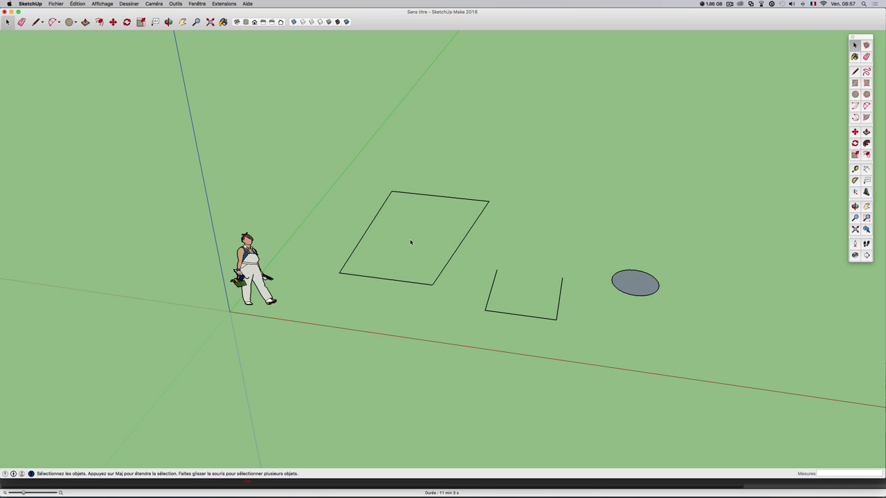
pyautogui.moveTo(404, 246); pyautogui.dragTo(408, 244, button='middle')
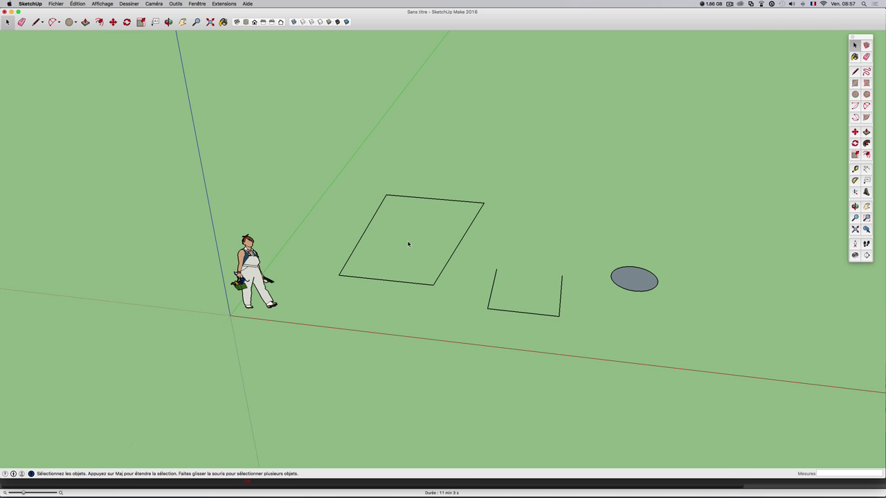
pyautogui.moveTo(466, 243)
pyautogui.mouseDown(button='middle')
pyautogui.moveTo(639, 276)
pyautogui.moveTo(561, 274)
pyautogui.mouseUp(button='middle')
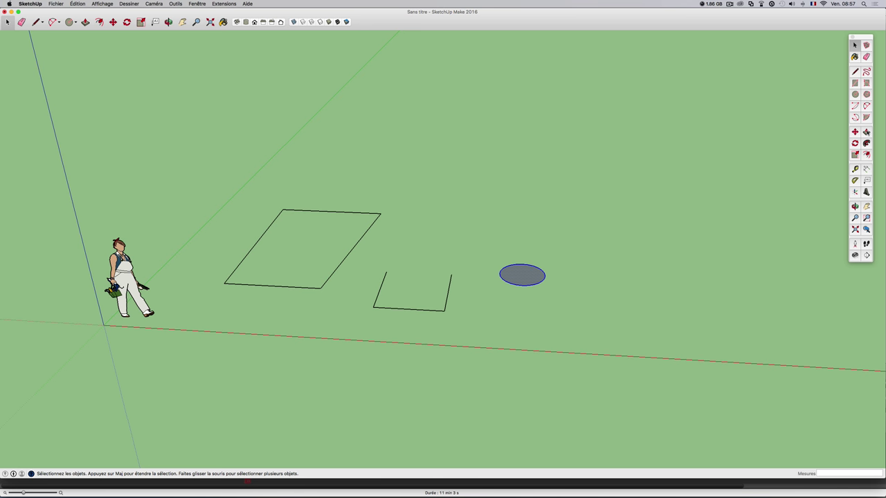
pyautogui.click(865, 132)
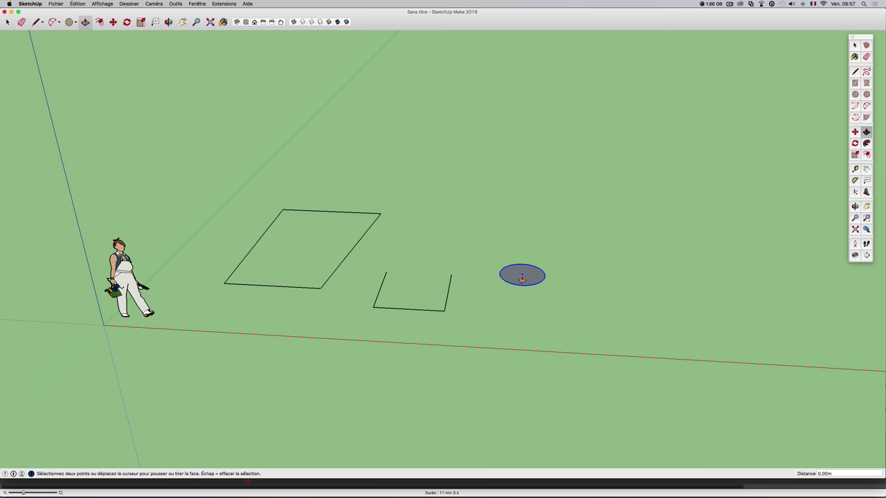
# Step: Push/Pull the circle up to 2.00 m into a cylinder and orbit to inspect it
pyautogui.press('space')
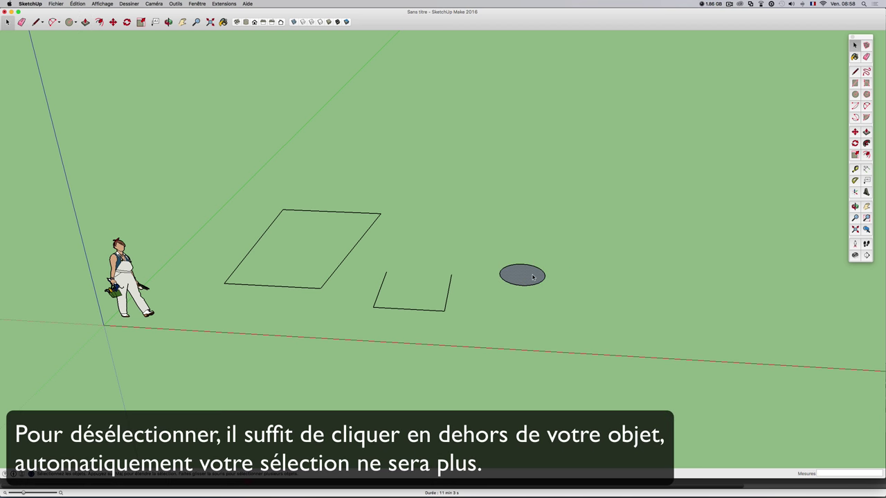
pyautogui.press('p')
pyautogui.click(533, 277)
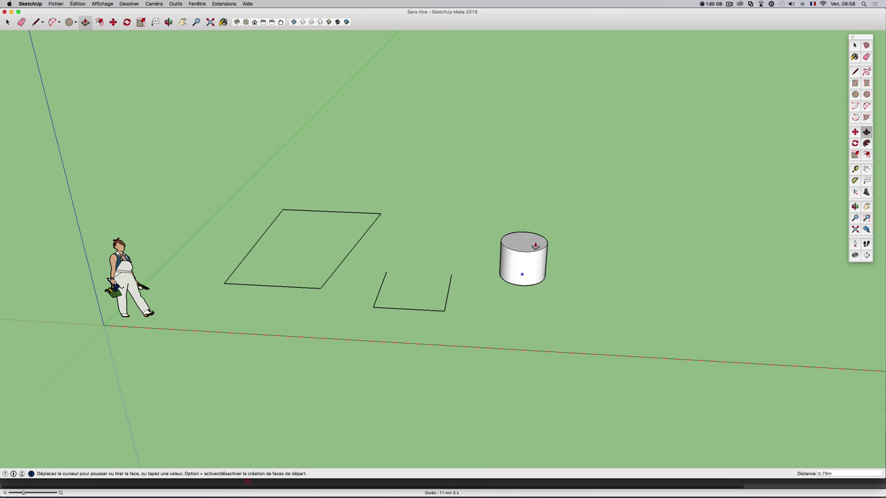
pyautogui.click(540, 192)
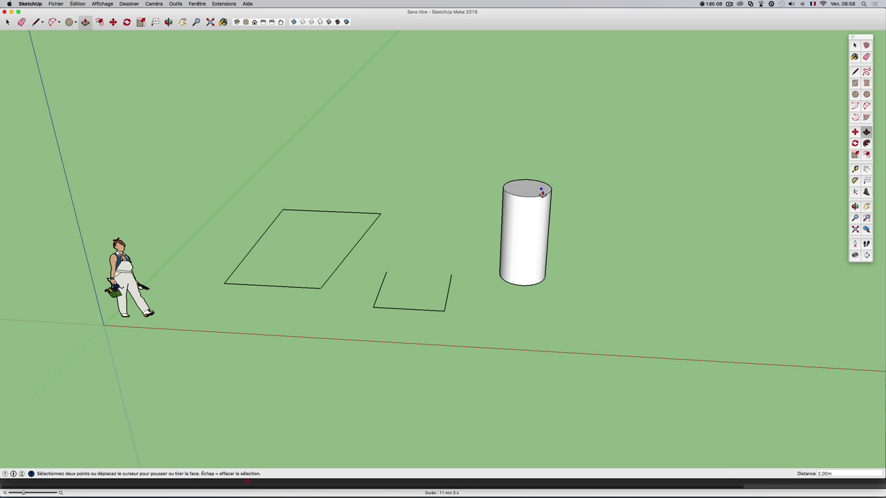
pyautogui.moveTo(626, 223)
pyautogui.mouseDown(button='middle')
pyautogui.moveTo(568, 226)
pyautogui.moveTo(588, 233)
pyautogui.mouseUp(button='middle')
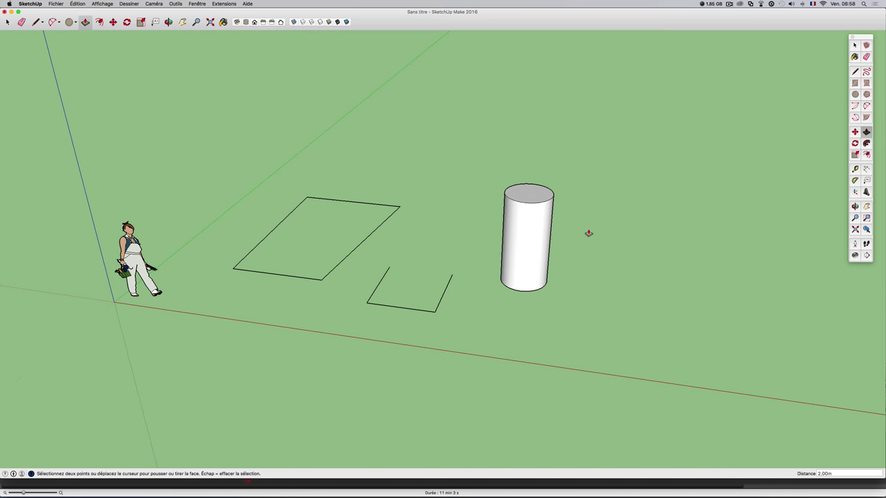
pyautogui.moveTo(607, 253)
pyautogui.mouseDown(button='middle')
pyautogui.moveTo(530, 243)
pyautogui.moveTo(609, 248)
pyautogui.mouseUp(button='middle')
pyautogui.press('space')
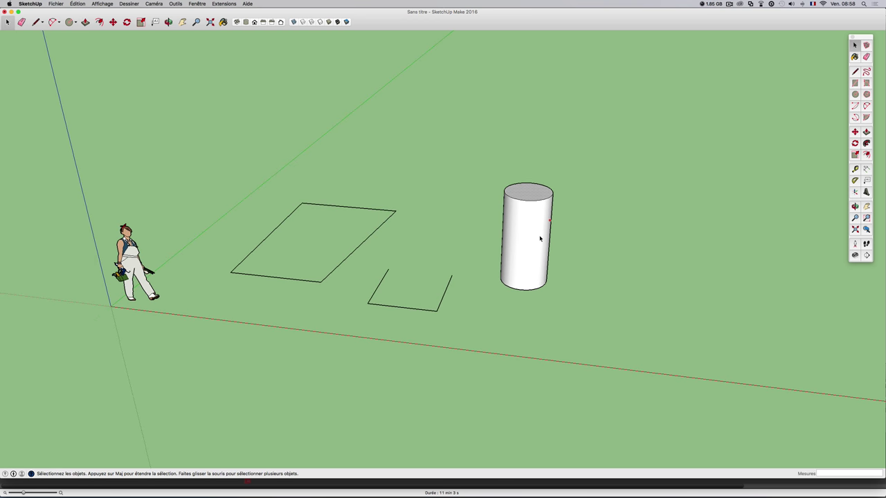
# Step: Select the cylinder's top face, deselect, then triple-click to select the whole cylinder
pyautogui.doubleClick(528, 197)
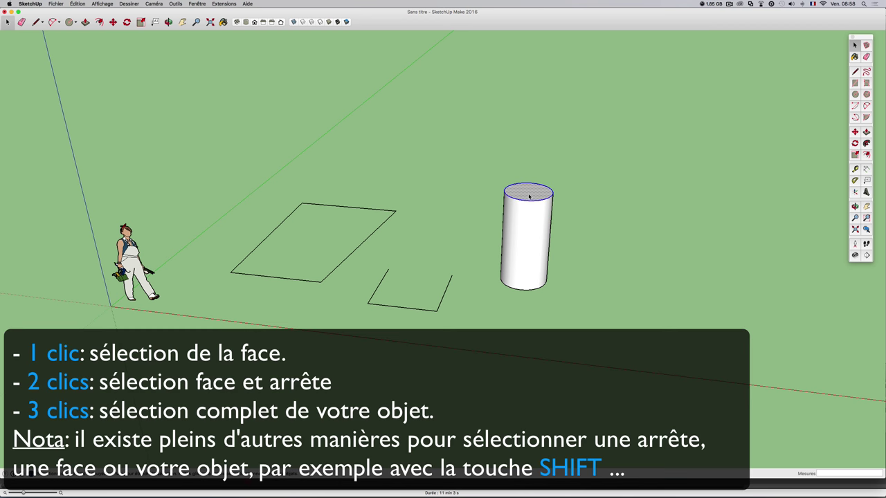
pyautogui.moveTo(550, 199); pyautogui.dragTo(568, 225, button='middle')
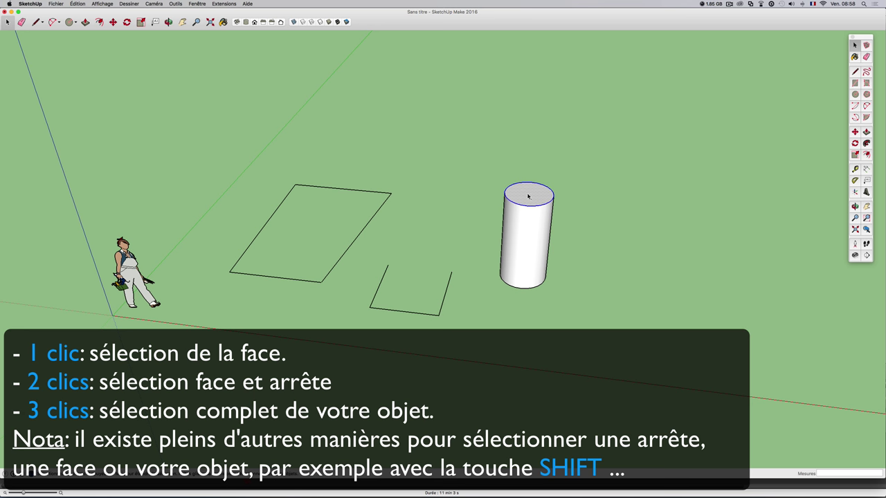
pyautogui.click(600, 206)
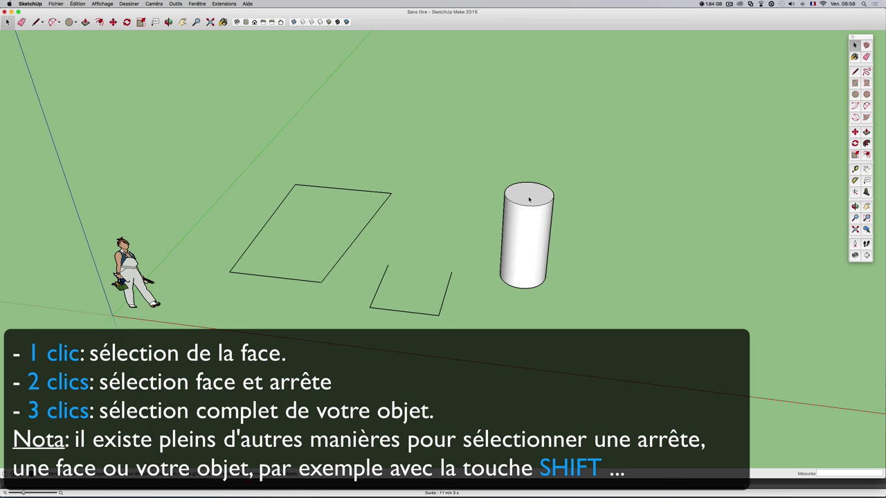
pyautogui.tripleClick(529, 200)
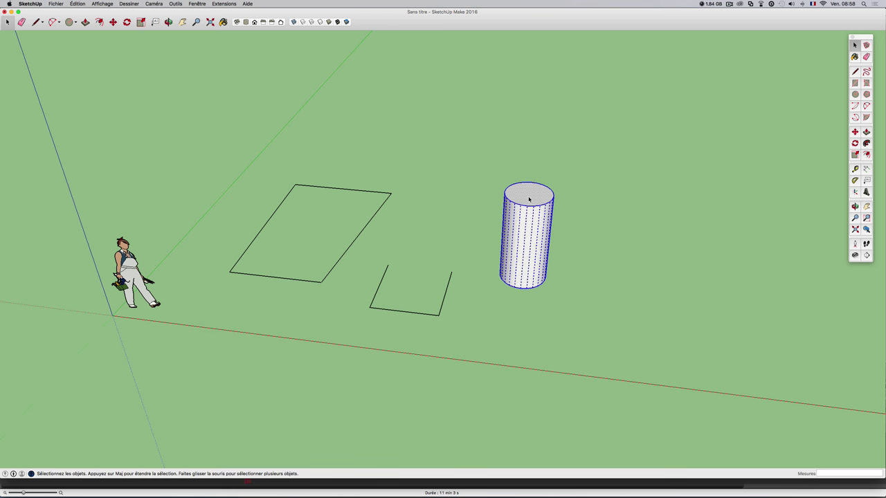
pyautogui.moveTo(565, 211)
pyautogui.mouseDown(button='middle')
pyautogui.moveTo(589, 159)
pyautogui.moveTo(653, 184)
pyautogui.moveTo(451, 190)
pyautogui.moveTo(587, 189)
pyautogui.moveTo(561, 198)
pyautogui.moveTo(588, 179)
pyautogui.moveTo(488, 220)
pyautogui.moveTo(523, 225)
pyautogui.mouseUp(button='middle')
pyautogui.press('space')
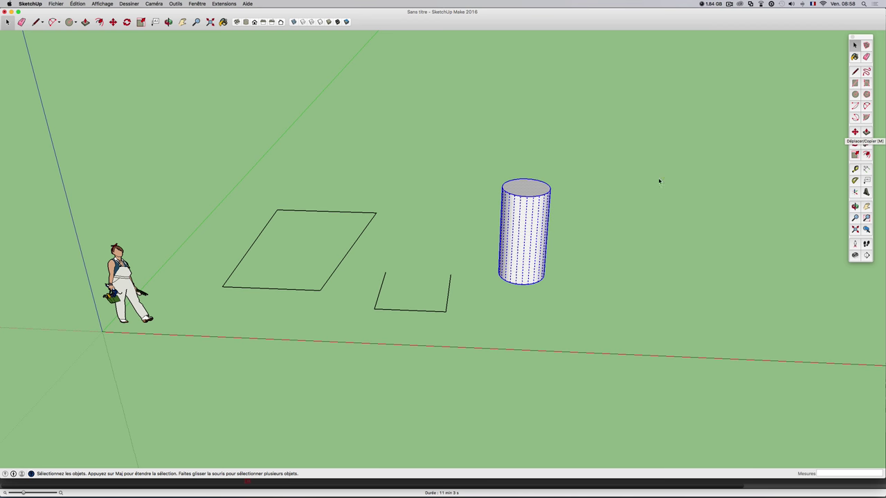
pyautogui.moveTo(636, 190); pyautogui.dragTo(618, 189, button='middle')
pyautogui.moveTo(618, 189); pyautogui.dragTo(576, 200)
pyautogui.press('space')
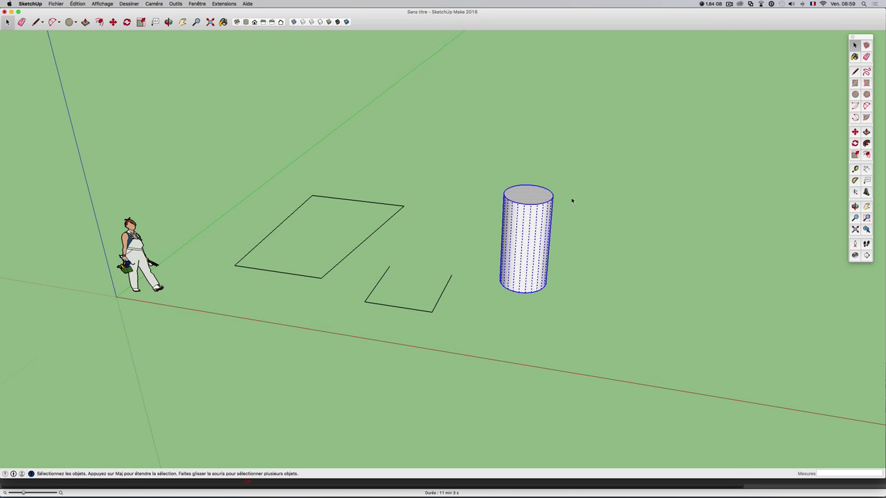